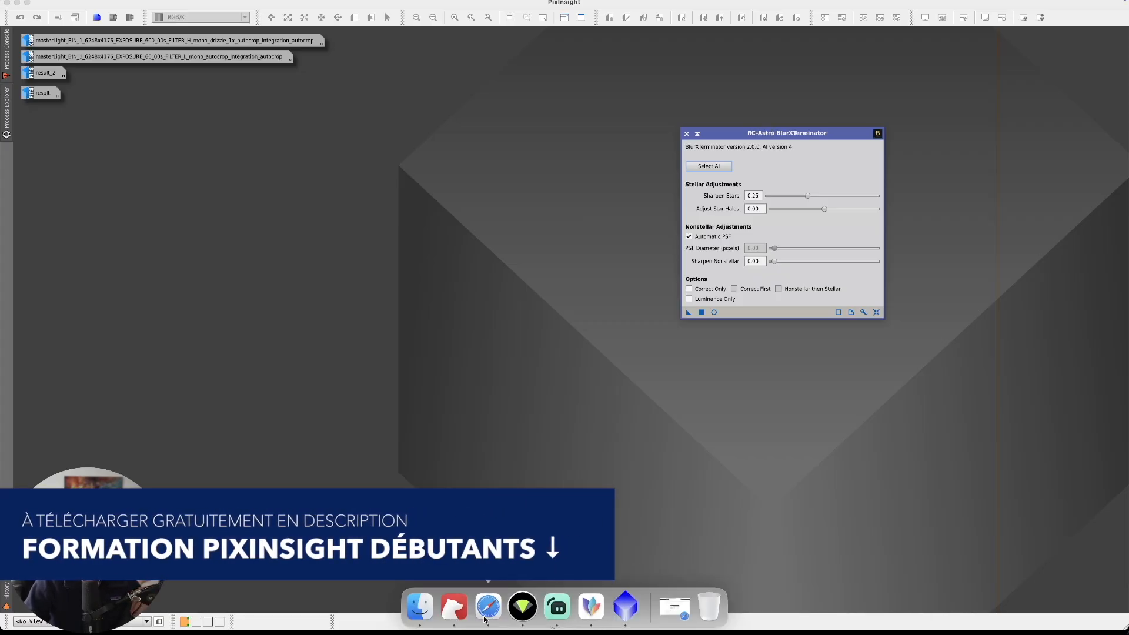
# Switch to Safari and check the BlurXTerminator price on the RC Astro product page.
pyautogui.click(489, 605)
pyautogui.doubleClick(585, 240)
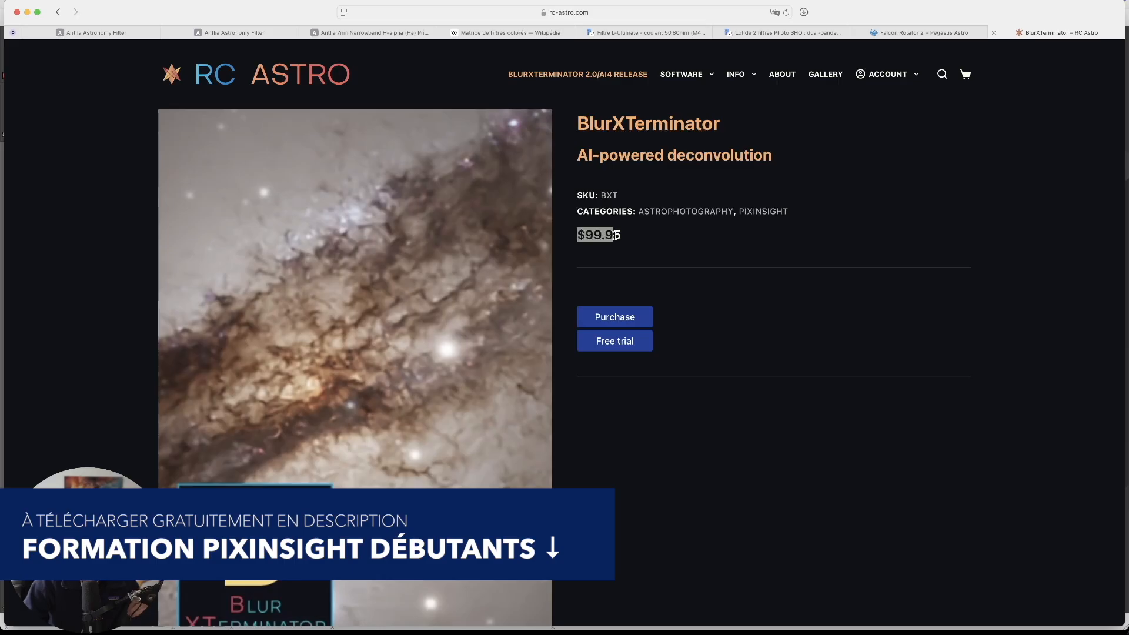
pyautogui.click(657, 236)
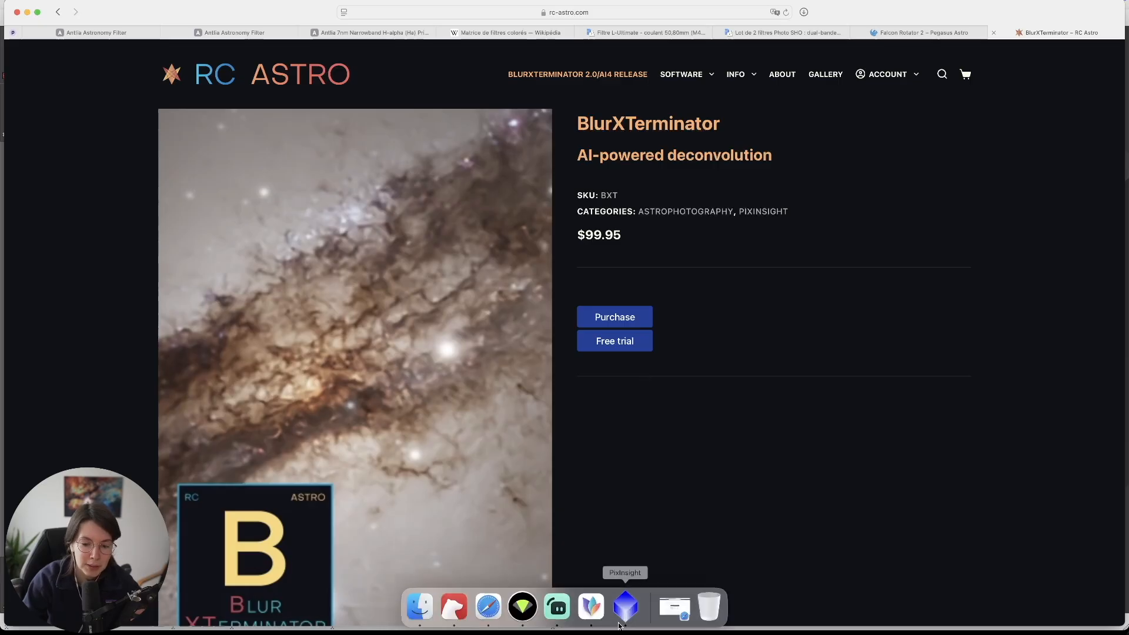
# Return to PixInsight and move the BlurXTerminator dialog aside to free the middle of the workspace.
pyautogui.click(618, 606)
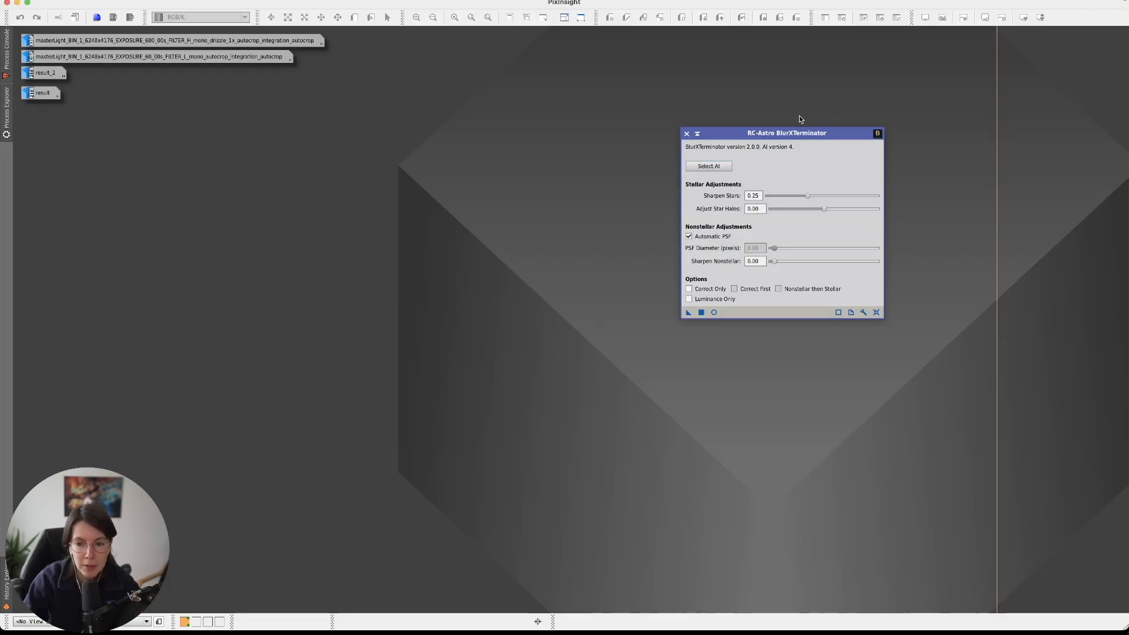
pyautogui.moveTo(784, 136); pyautogui.dragTo(963, 78)
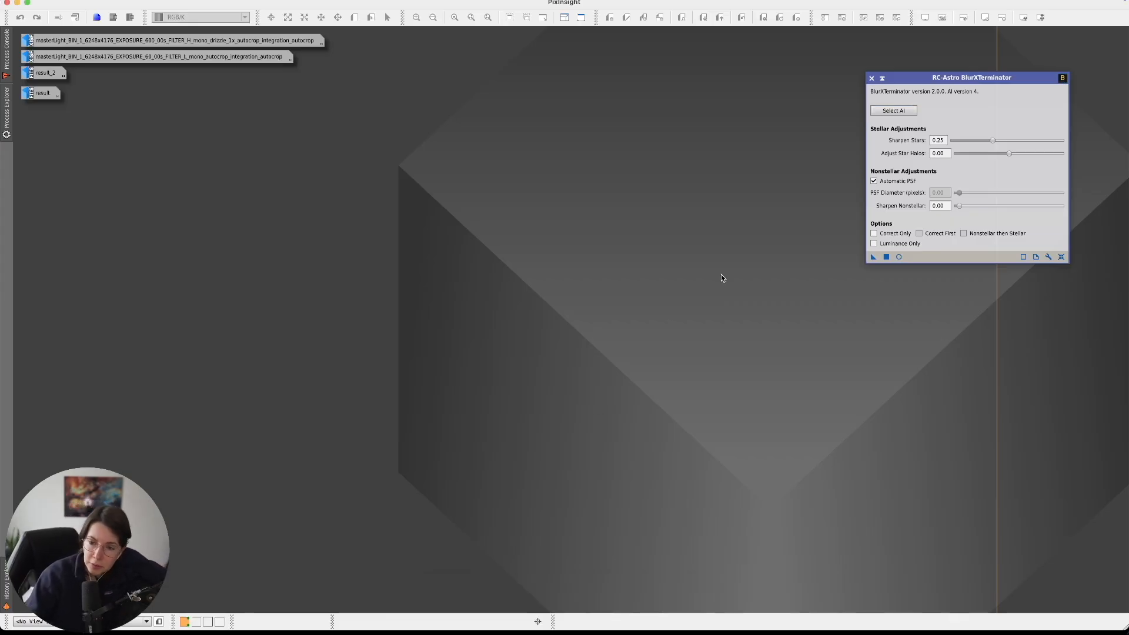
pyautogui.moveTo(944, 78); pyautogui.dragTo(967, 52)
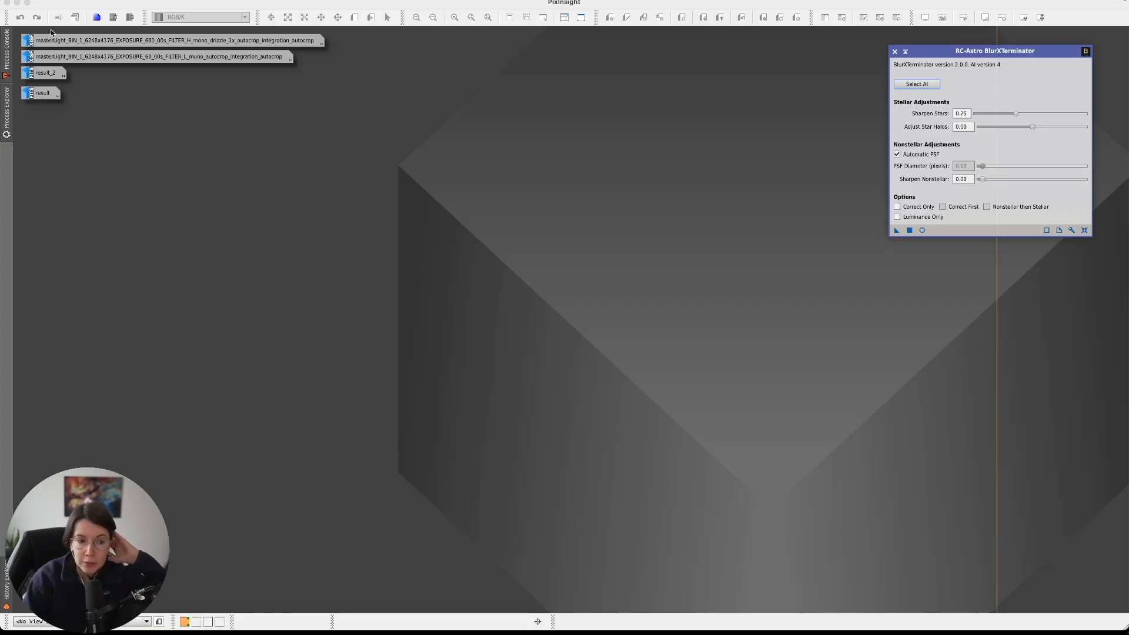
pyautogui.moveTo(49, 140); pyautogui.dragTo(53, 35)
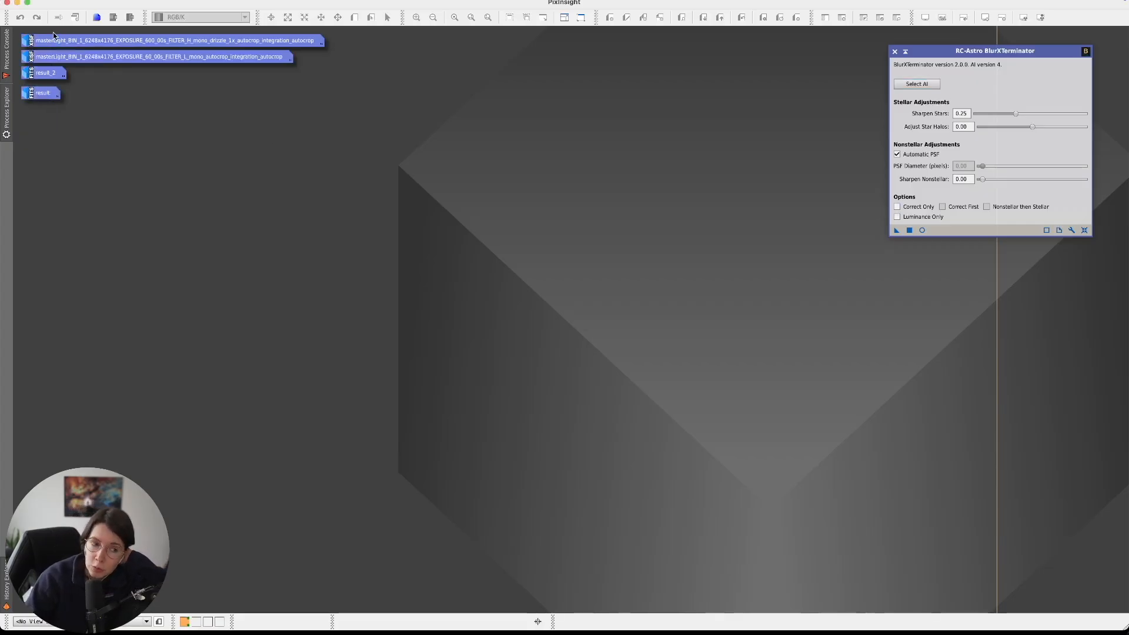
pyautogui.click(226, 41)
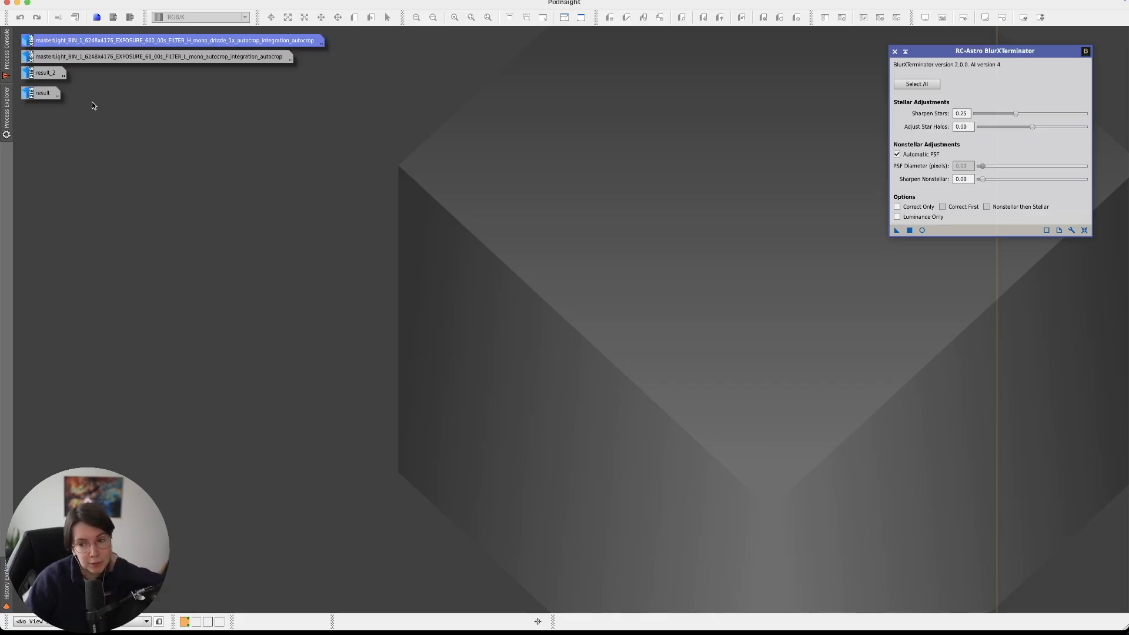
pyautogui.moveTo(54, 115); pyautogui.dragTo(44, 30)
pyautogui.click(463, 41)
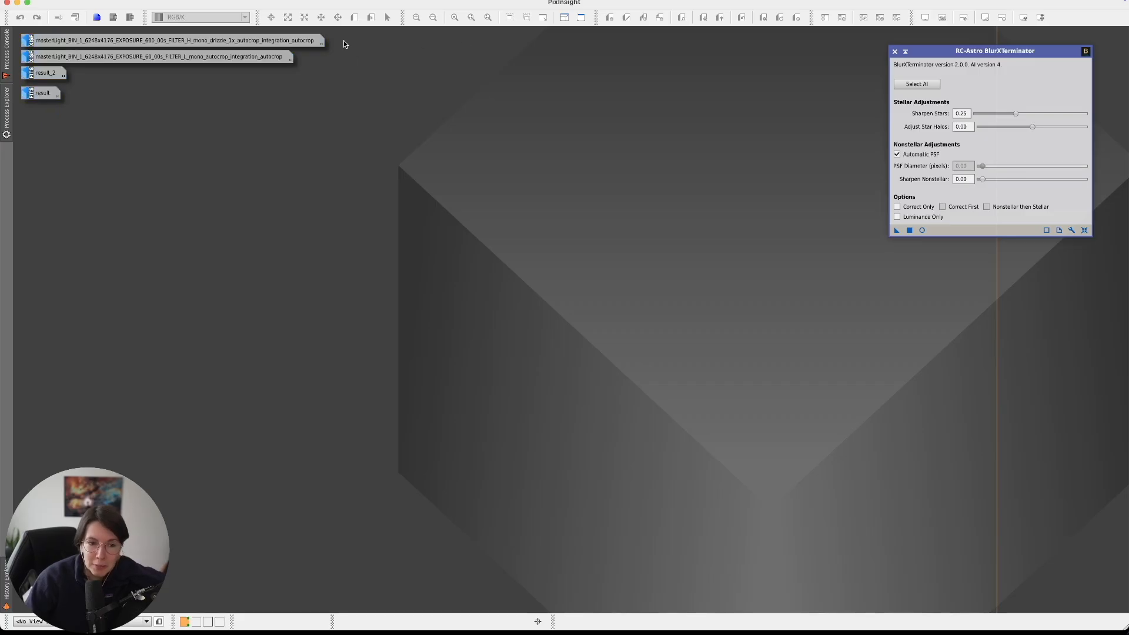
# Reopen the minimized FILTER_H drizzle master light image and position its window beside the BlurXTerminator dialog.
pyautogui.doubleClick(265, 37)
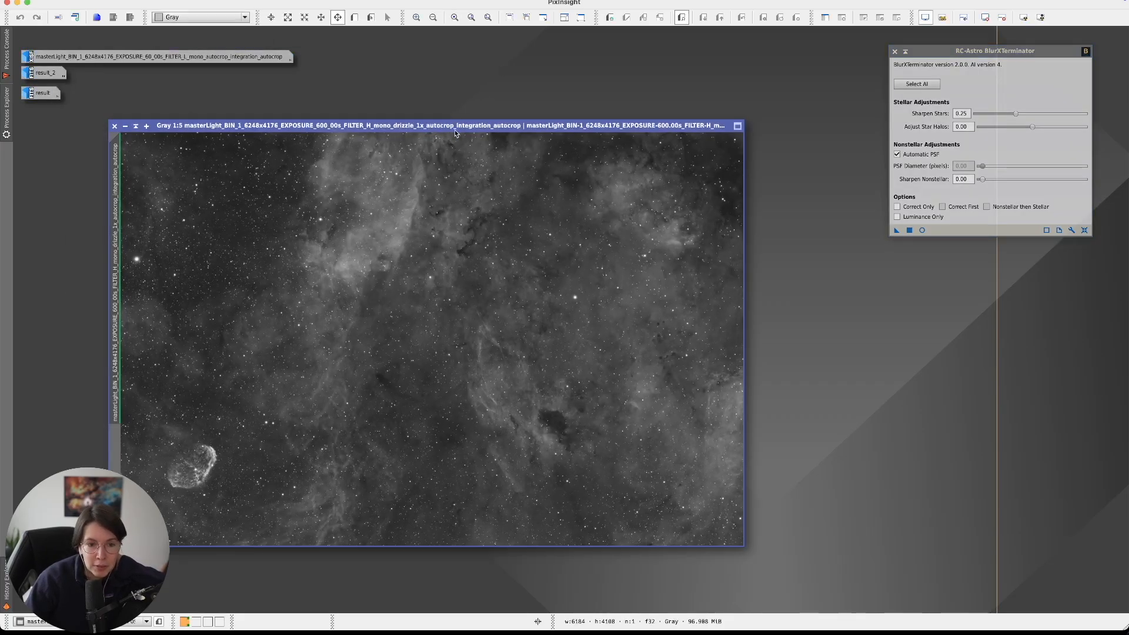
pyautogui.moveTo(456, 133); pyautogui.dragTo(487, 121)
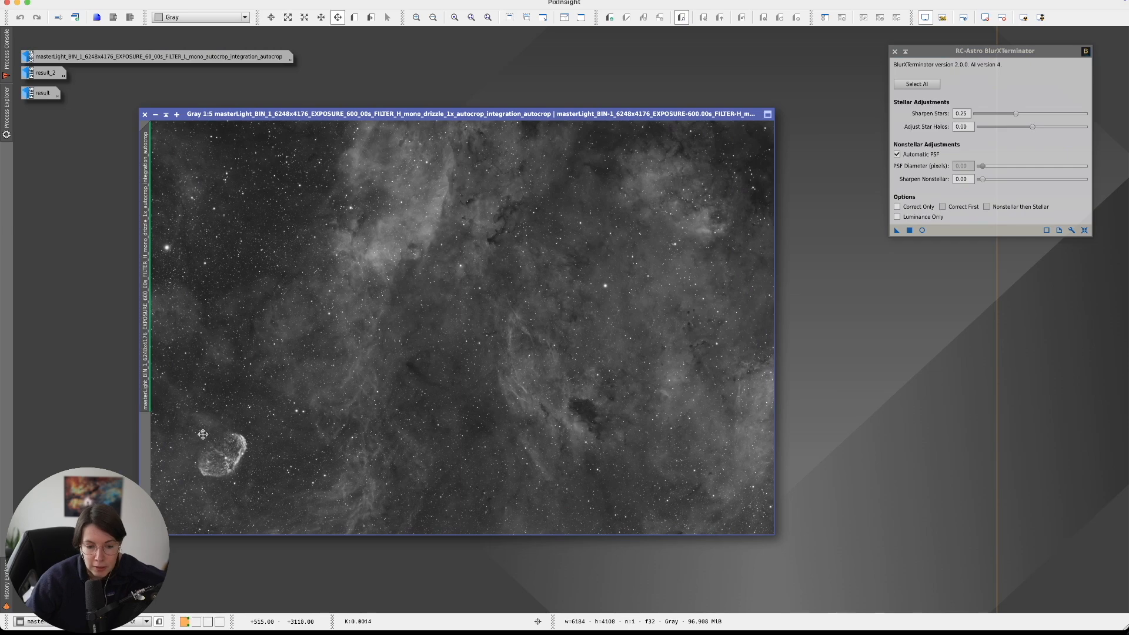
# Examine the star shapes up close at the centre and in the upper-right corner of the FILTER_H image.
pyautogui.scroll(3, 444, 302)
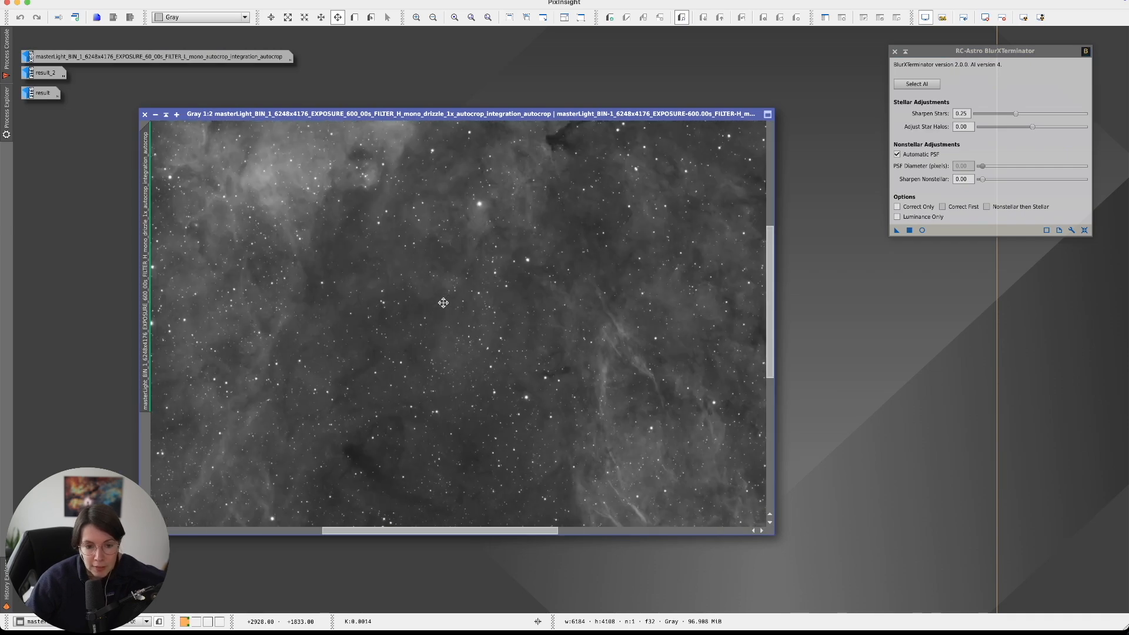
pyautogui.scroll(1, 443, 303)
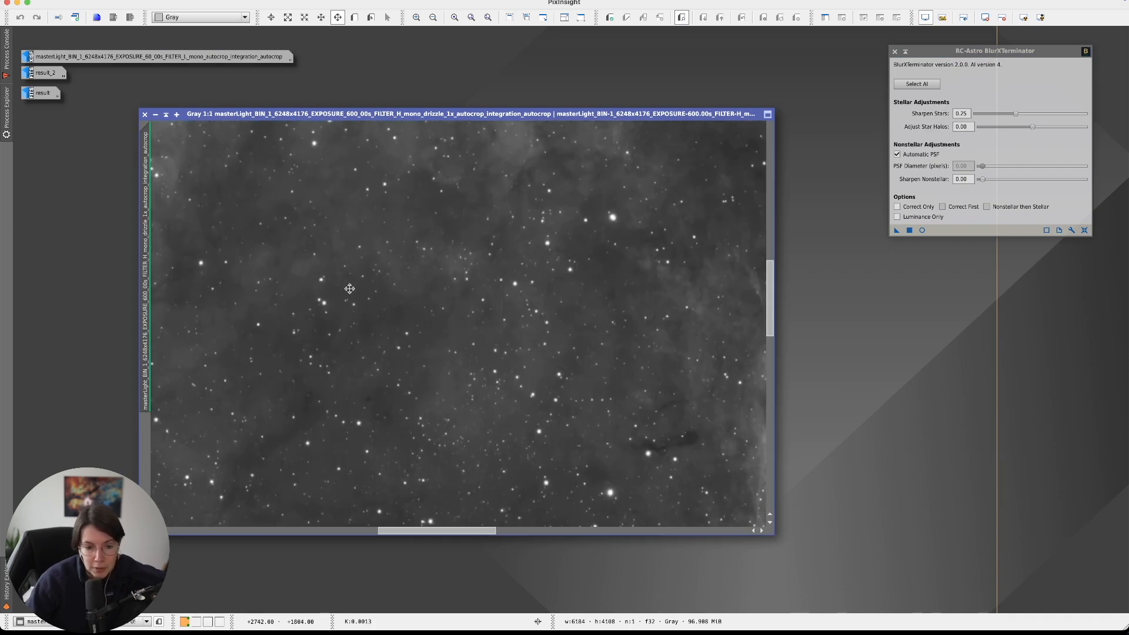
pyautogui.scroll(-1, 350, 288)
pyautogui.moveTo(663, 214); pyautogui.dragTo(166, 415)
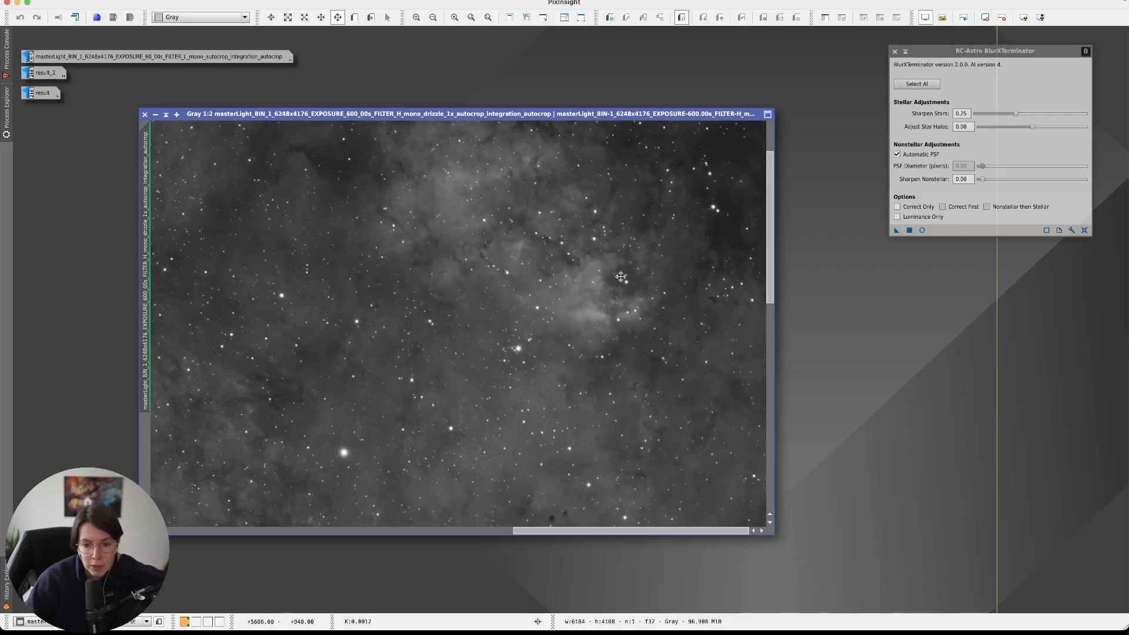
pyautogui.moveTo(621, 277); pyautogui.dragTo(410, 378)
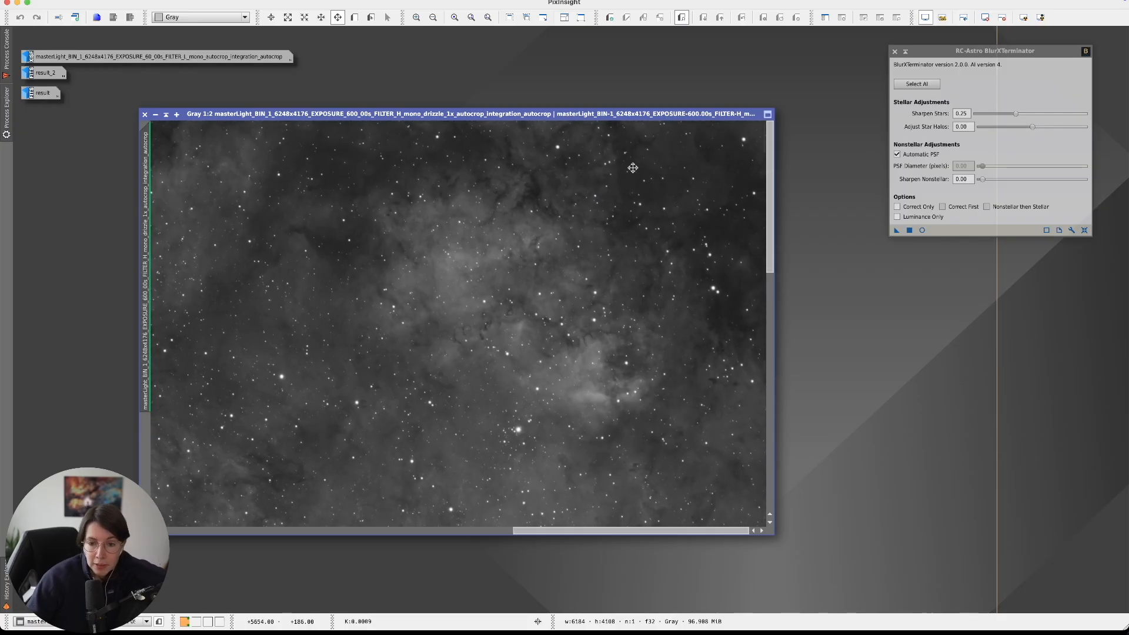
pyautogui.scroll(2, 675, 203)
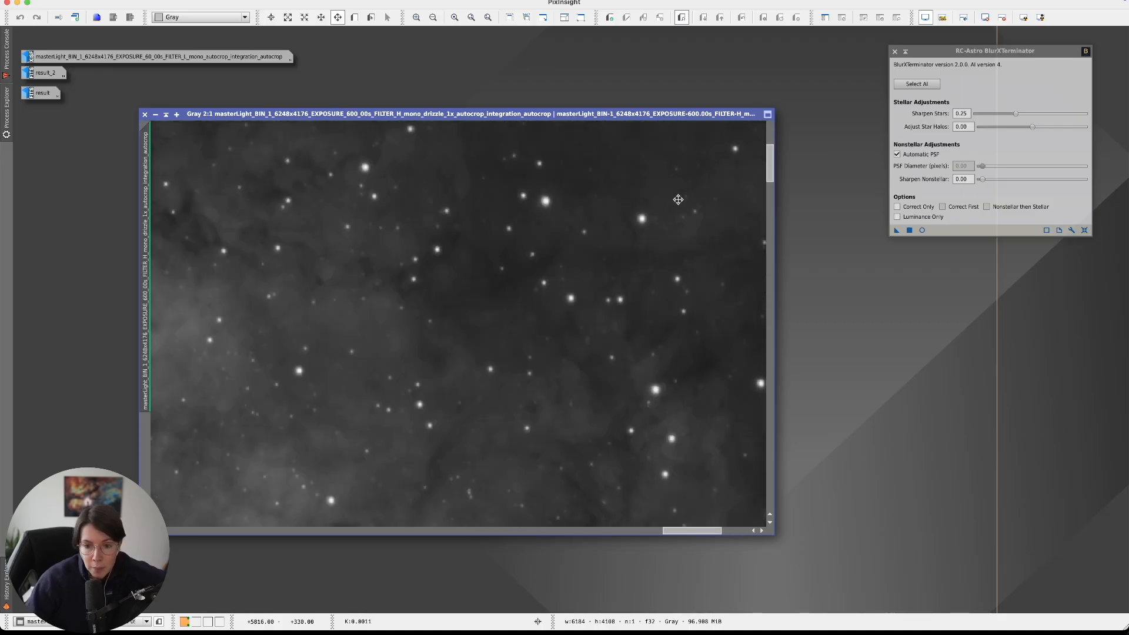
pyautogui.moveTo(676, 194); pyautogui.dragTo(431, 318)
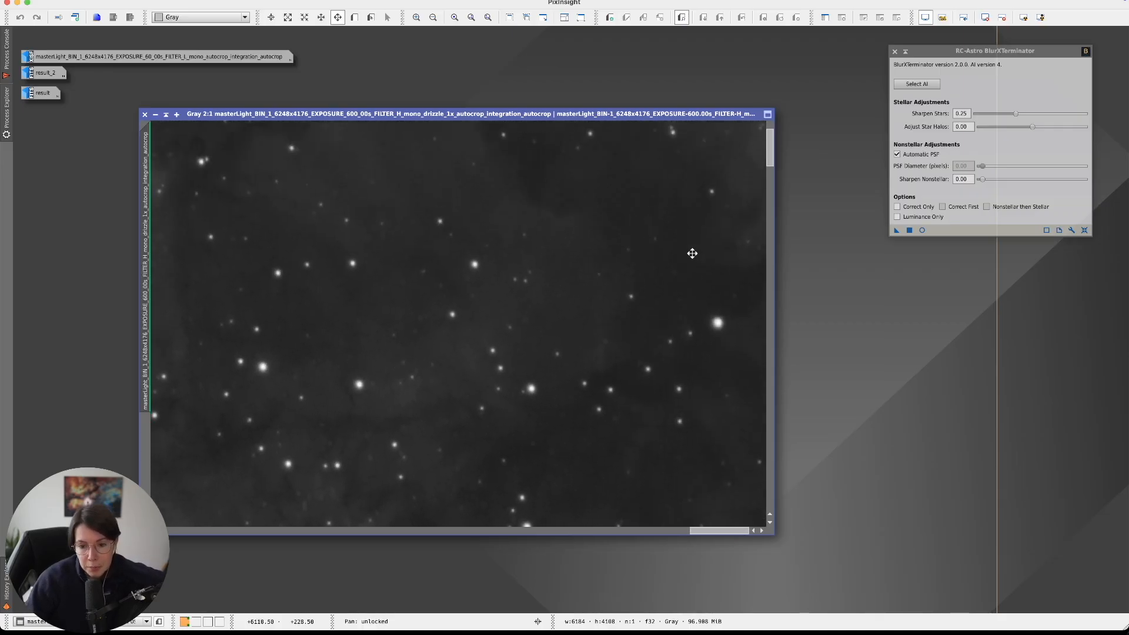
pyautogui.moveTo(692, 253); pyautogui.dragTo(496, 340)
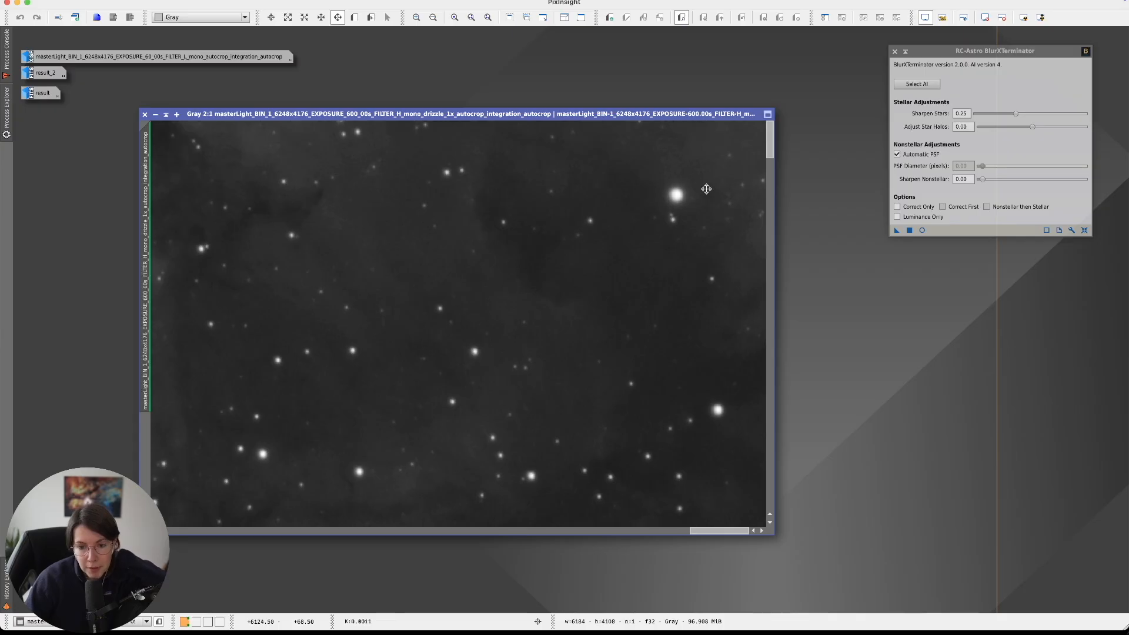
pyautogui.scroll(-1, 639, 210)
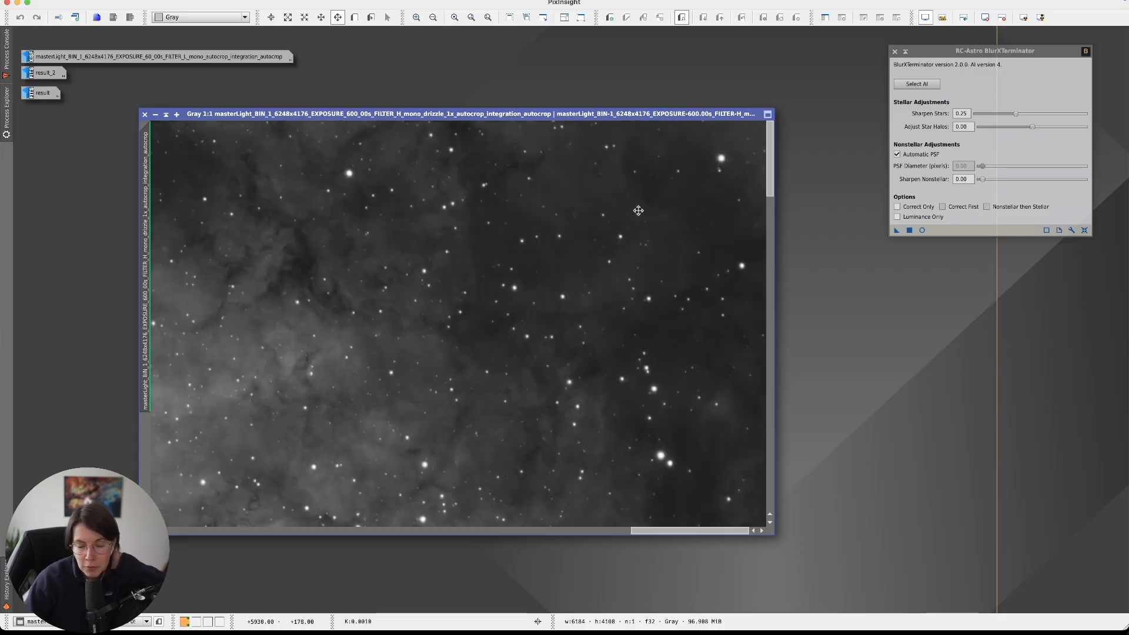
pyautogui.scroll(-4, 639, 210)
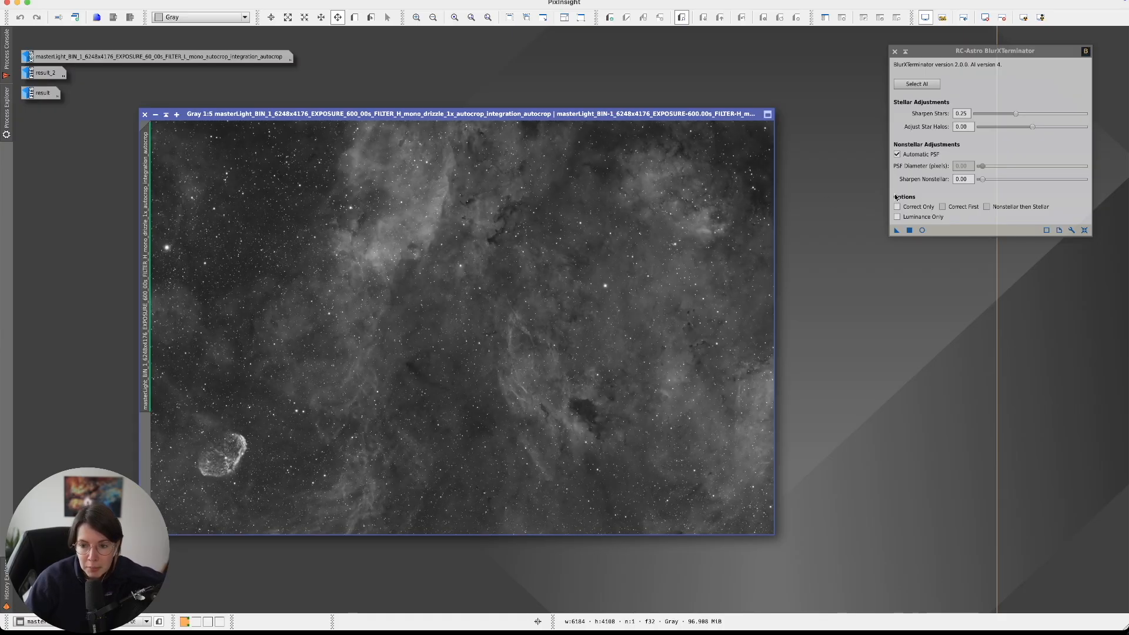
# Enable Correct Only in BlurXTerminator and apply the process to the FILTER_H image.
pyautogui.click(897, 207)
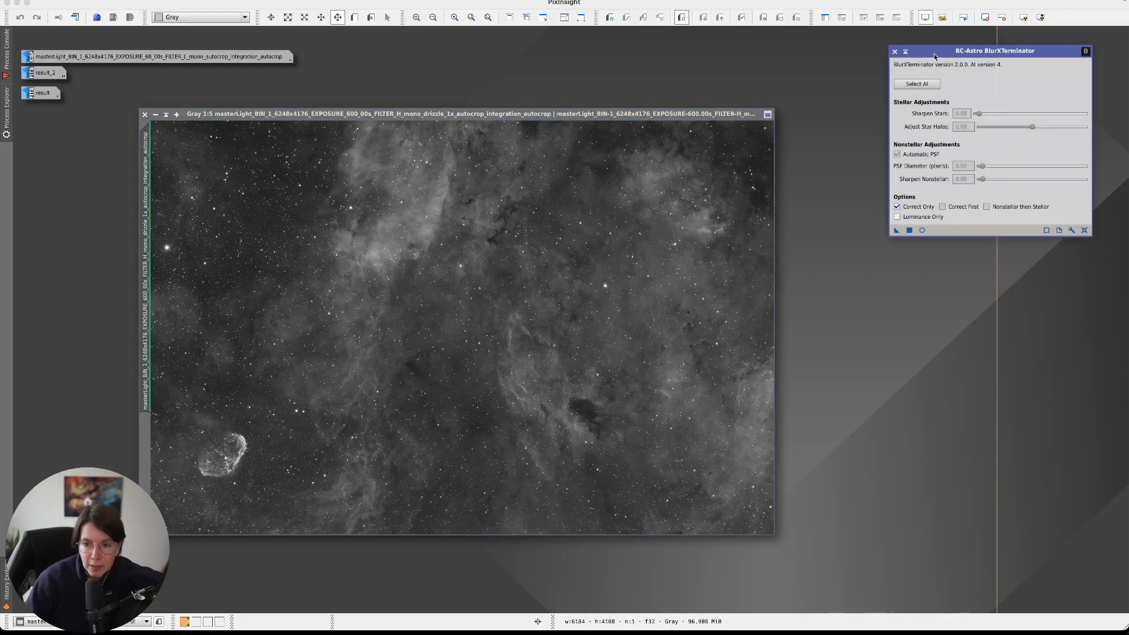
pyautogui.moveTo(934, 56); pyautogui.dragTo(851, 109)
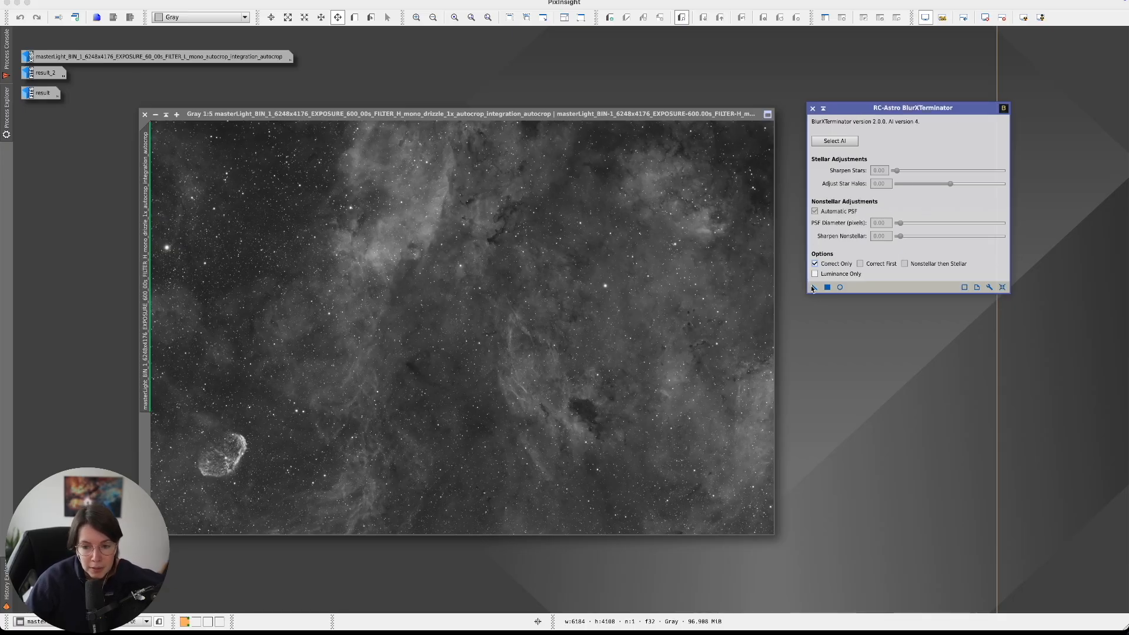
pyautogui.moveTo(810, 291); pyautogui.dragTo(621, 288)
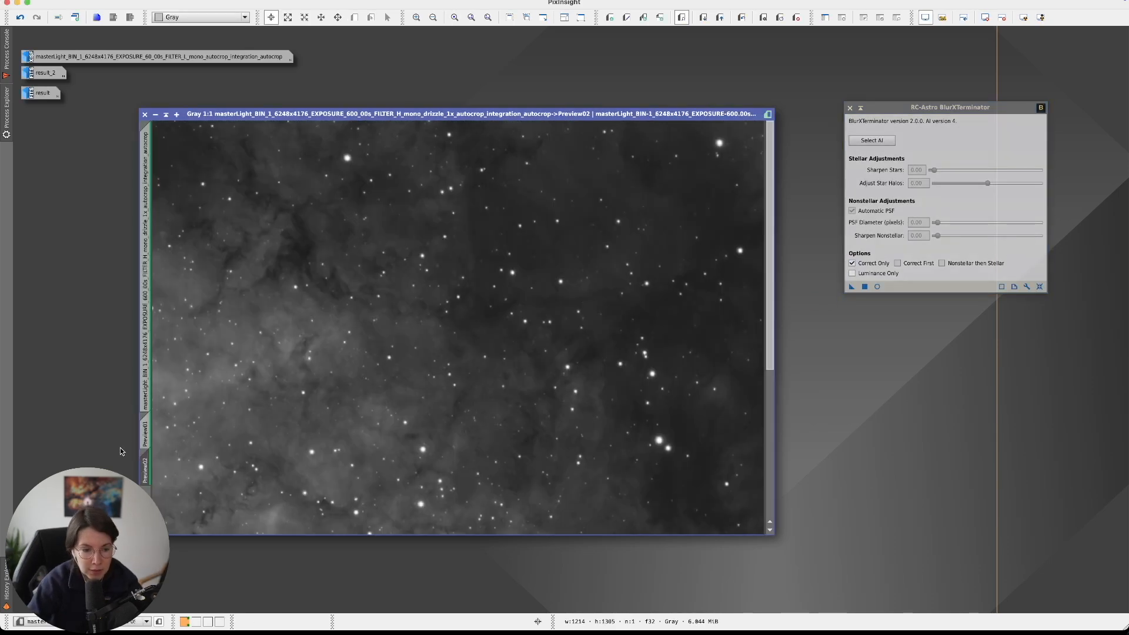
# Examine the stars in Preview01 at the image centre up close, checking the preview's location on the full image.
pyautogui.click(147, 427)
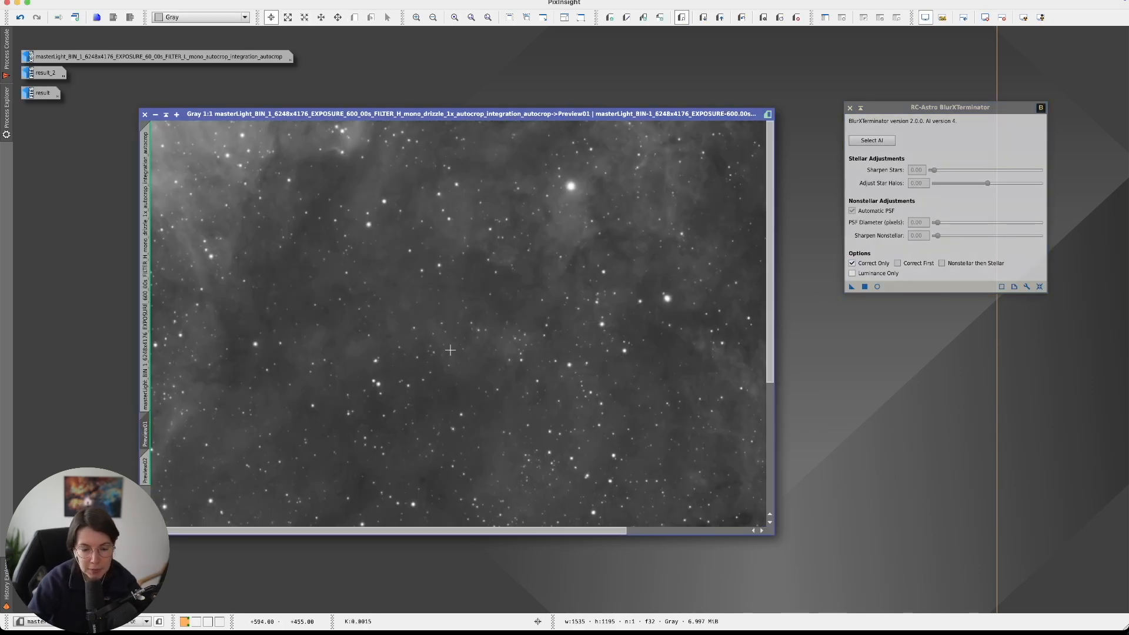
pyautogui.scroll(1, 450, 346)
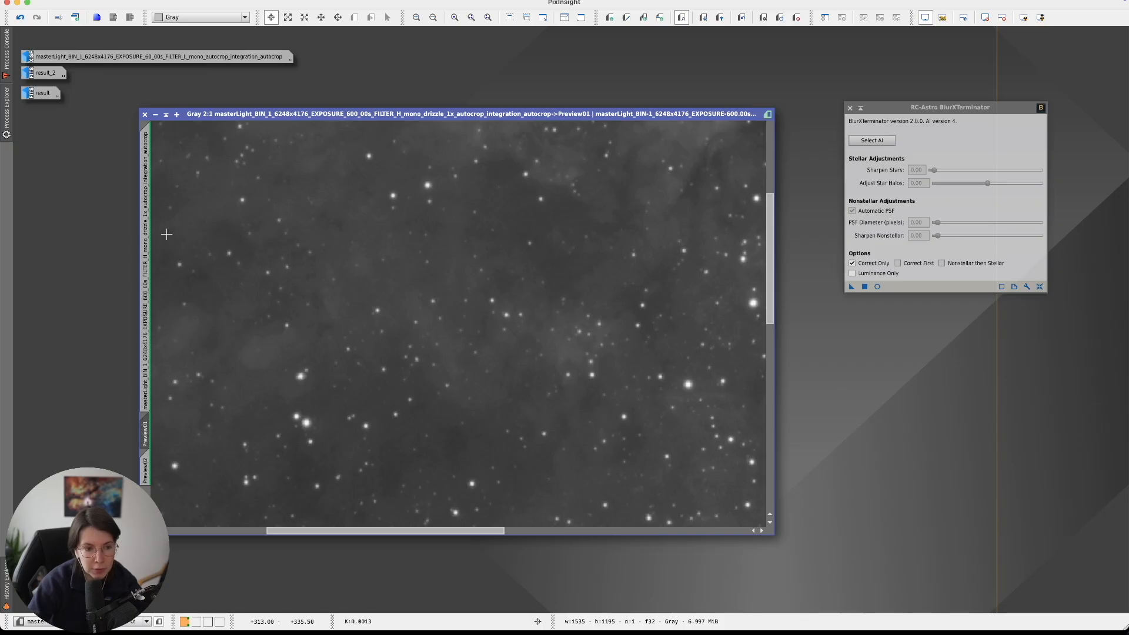
pyautogui.click(146, 238)
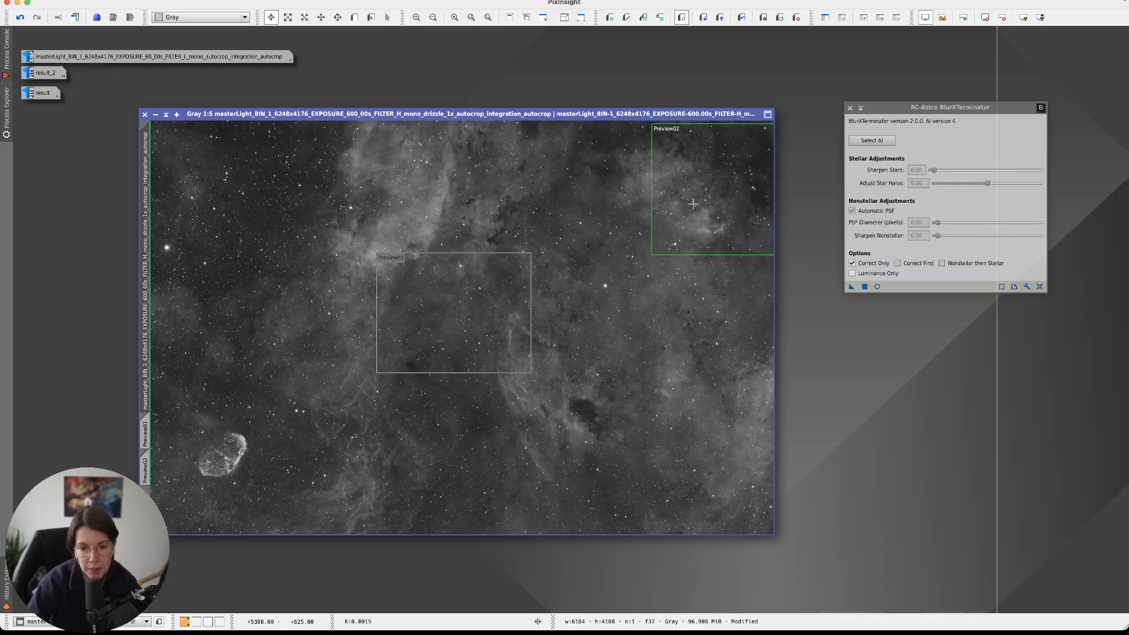
pyautogui.click(145, 433)
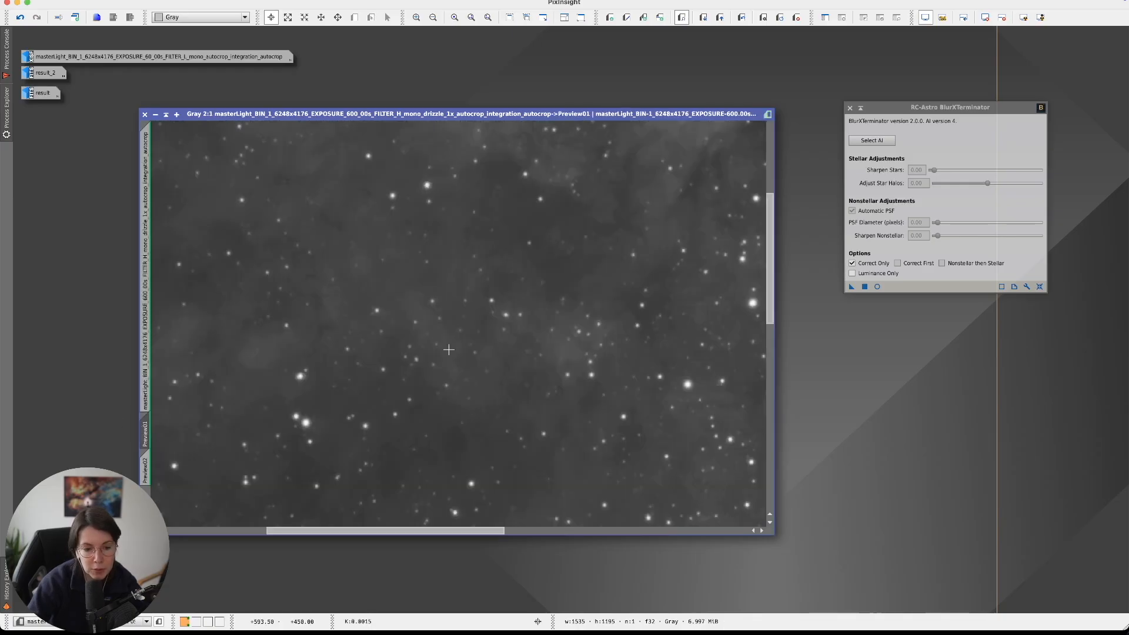
pyautogui.scroll(1, 448, 349)
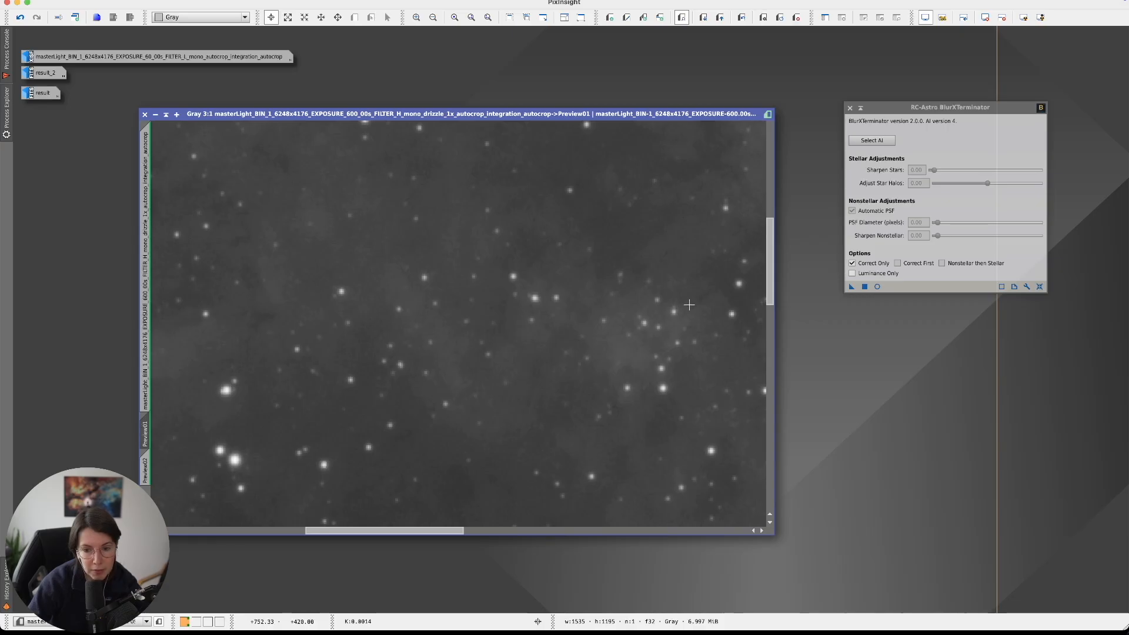
pyautogui.scroll(1, 571, 306)
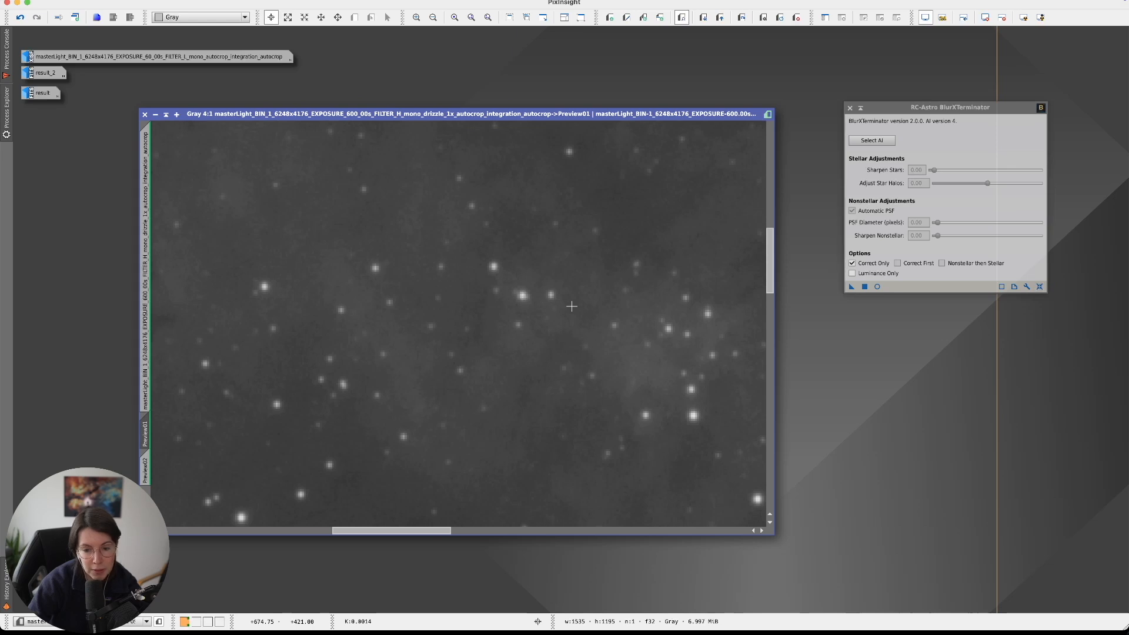
# Examine the star shapes in Preview02 up close, especially around the bright star near its upper-right corner.
pyautogui.click(144, 469)
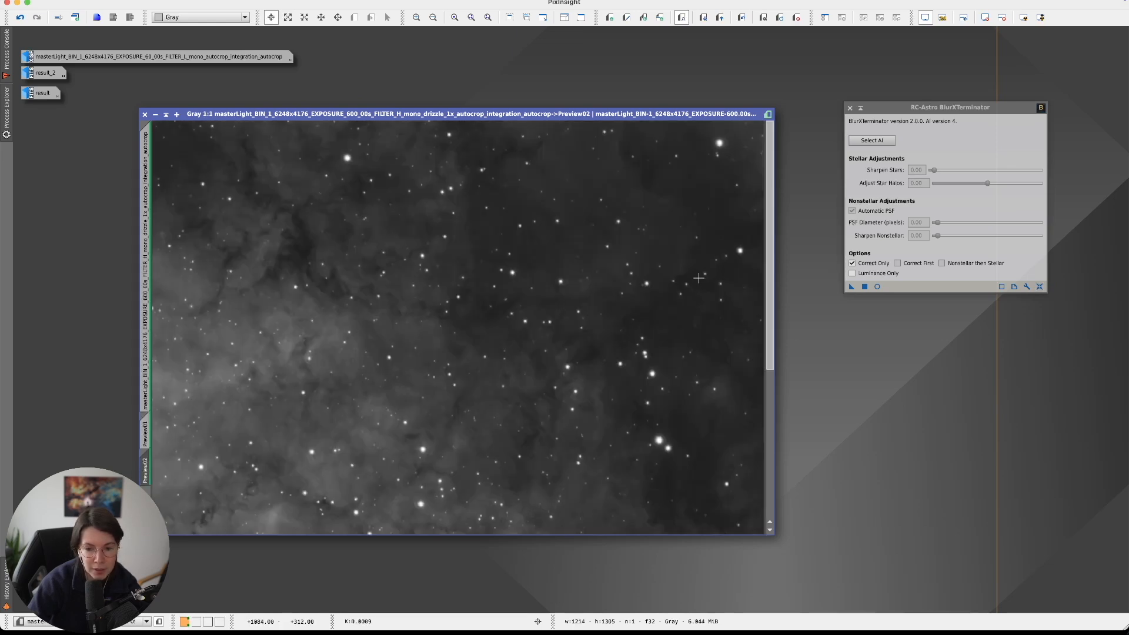
pyautogui.hotkey('alt', 'p')
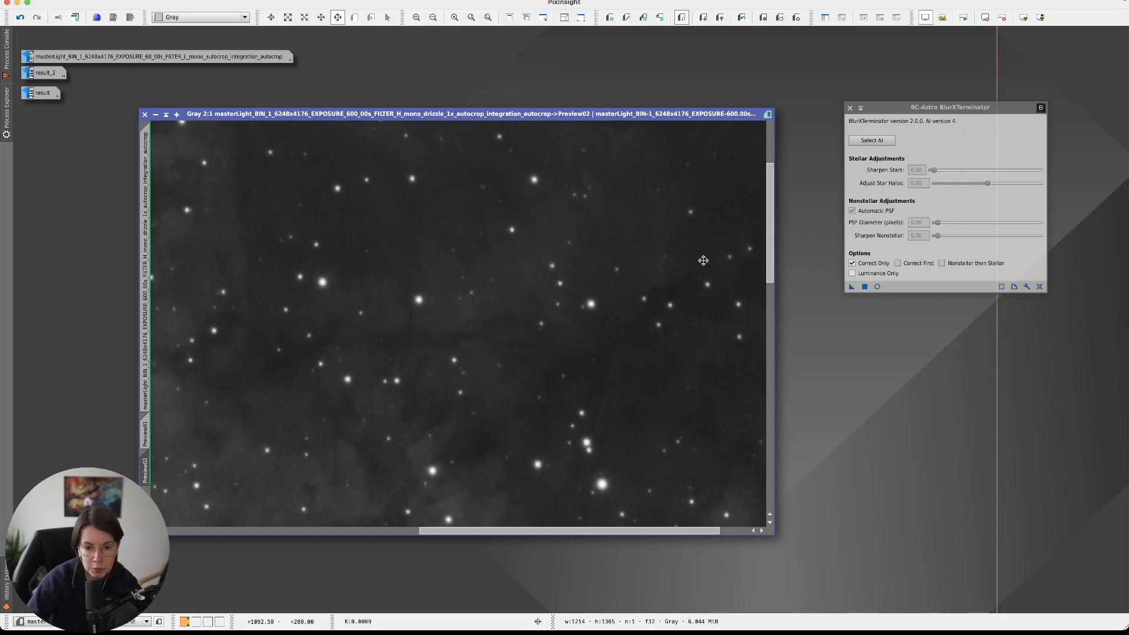
pyautogui.moveTo(700, 257); pyautogui.dragTo(240, 463)
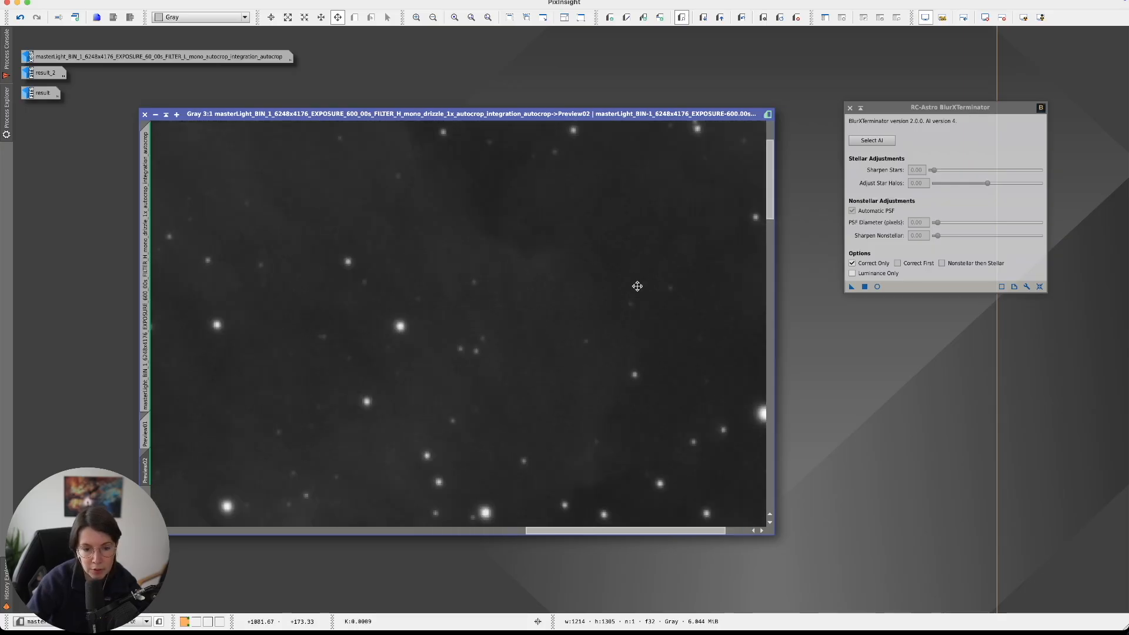
pyautogui.scroll(1, 635, 285)
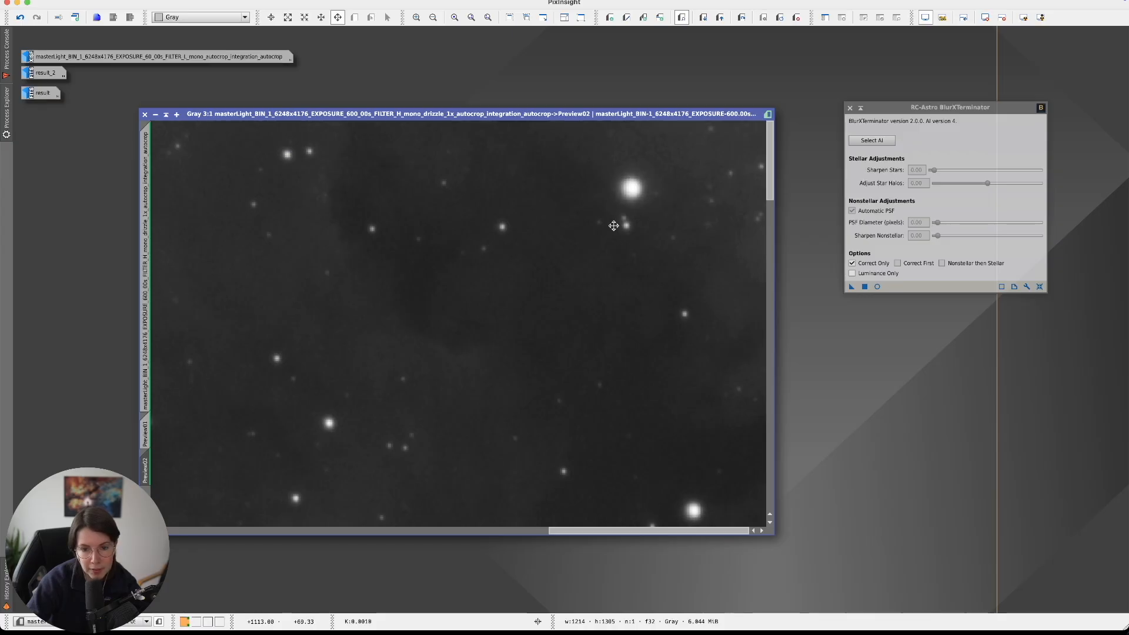
pyautogui.scroll(1, 613, 225)
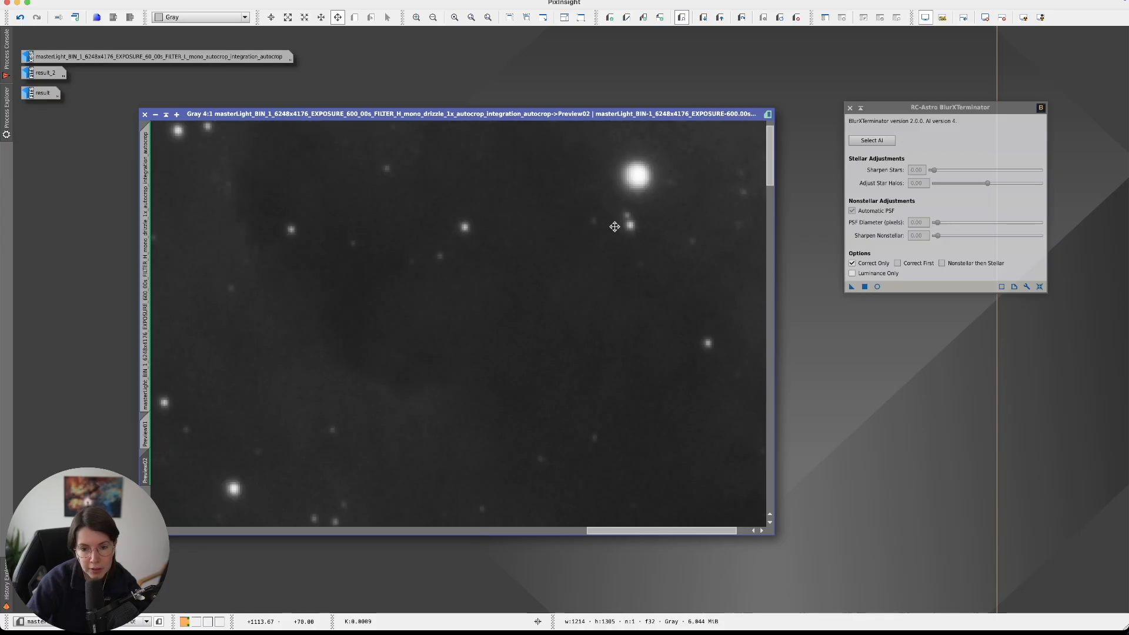
pyautogui.moveTo(516, 313); pyautogui.dragTo(467, 349)
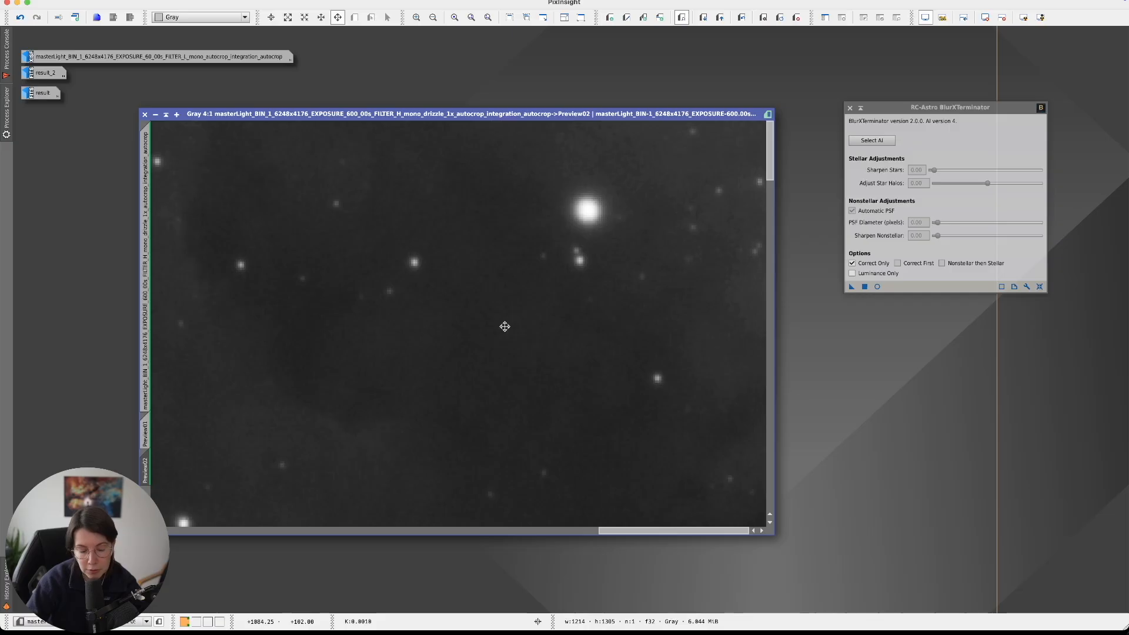
pyautogui.scroll(-4, 504, 326)
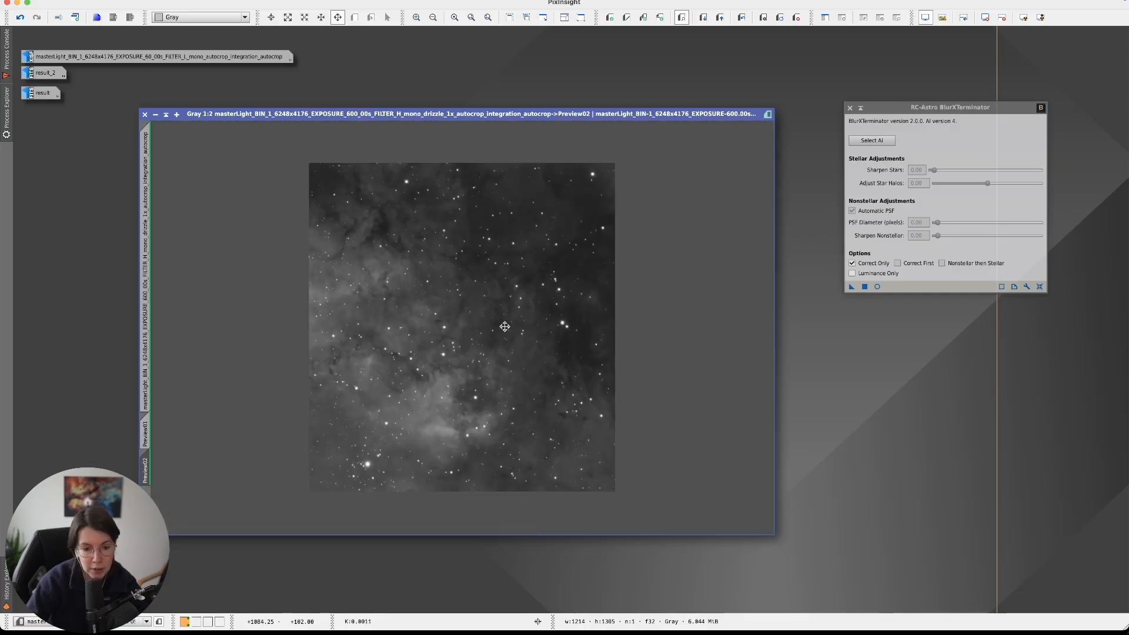
# Return to the full FILTER_H image, minimize it and open the FILTER_L master light image.
pyautogui.click(149, 338)
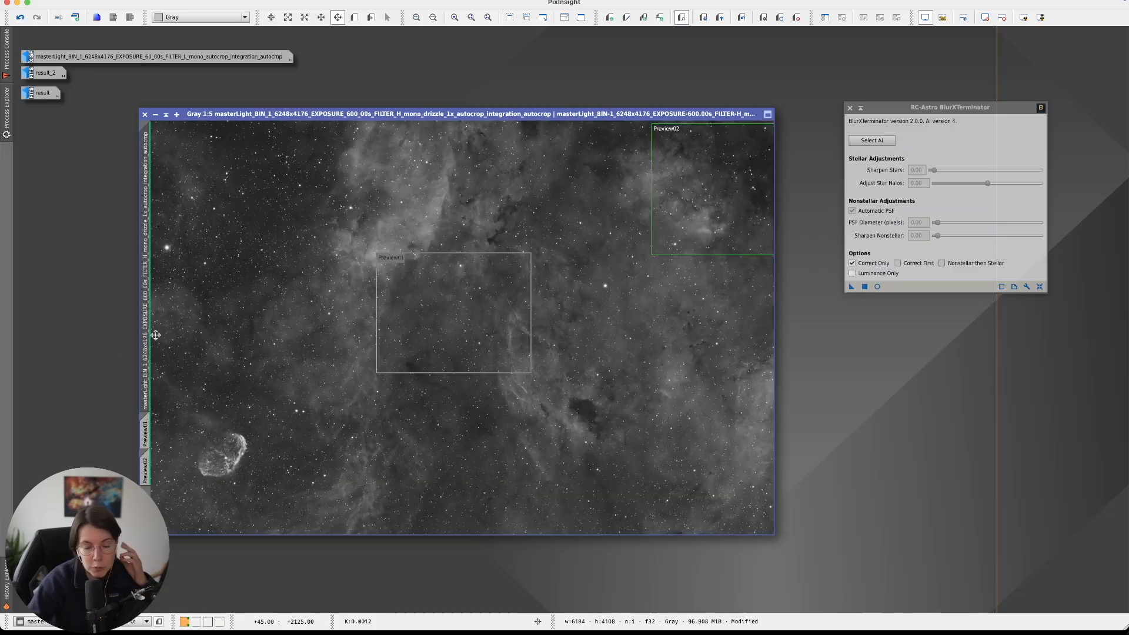
pyautogui.click(157, 117)
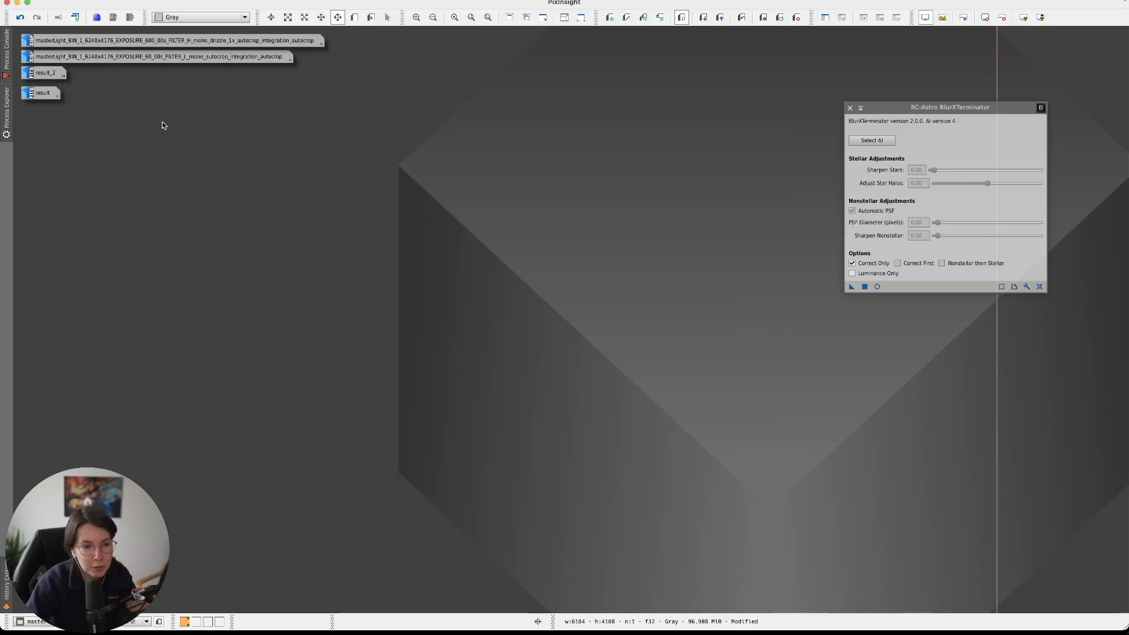
pyautogui.doubleClick(122, 57)
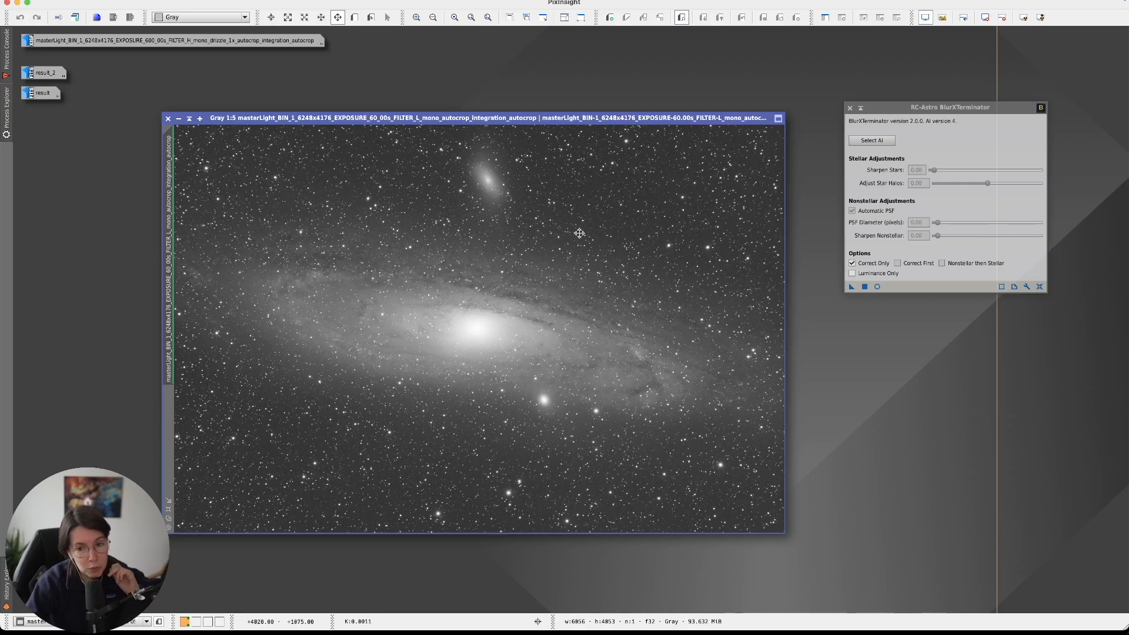
# Examine the star shapes in the upper-right area of the FILTER_L image up close.
pyautogui.scroll(2, 573, 254)
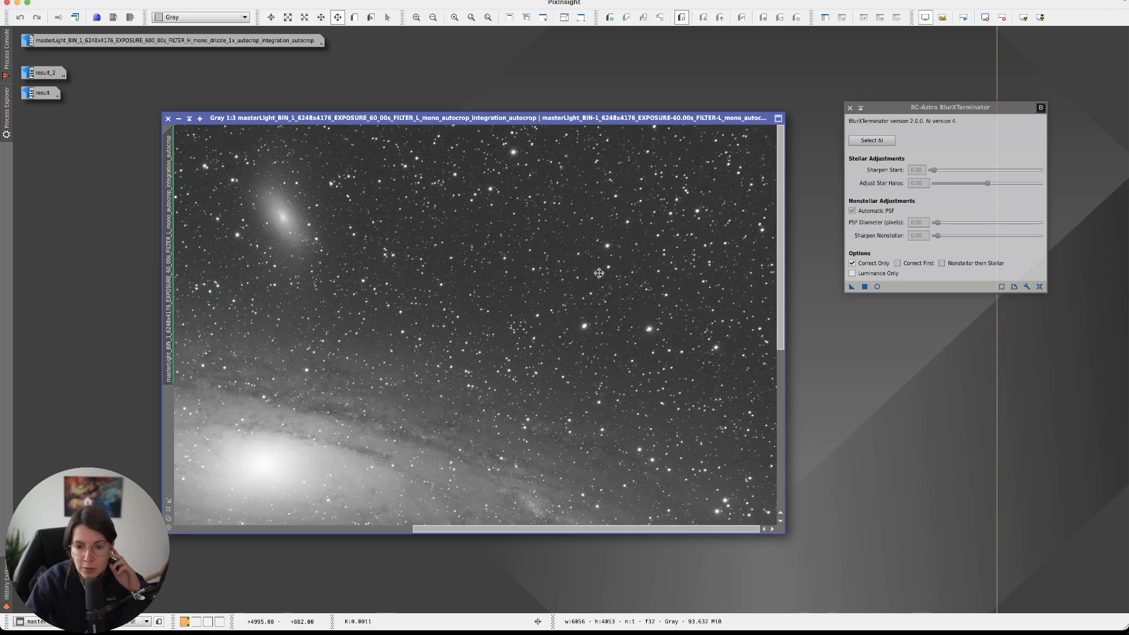
pyautogui.scroll(1, 598, 274)
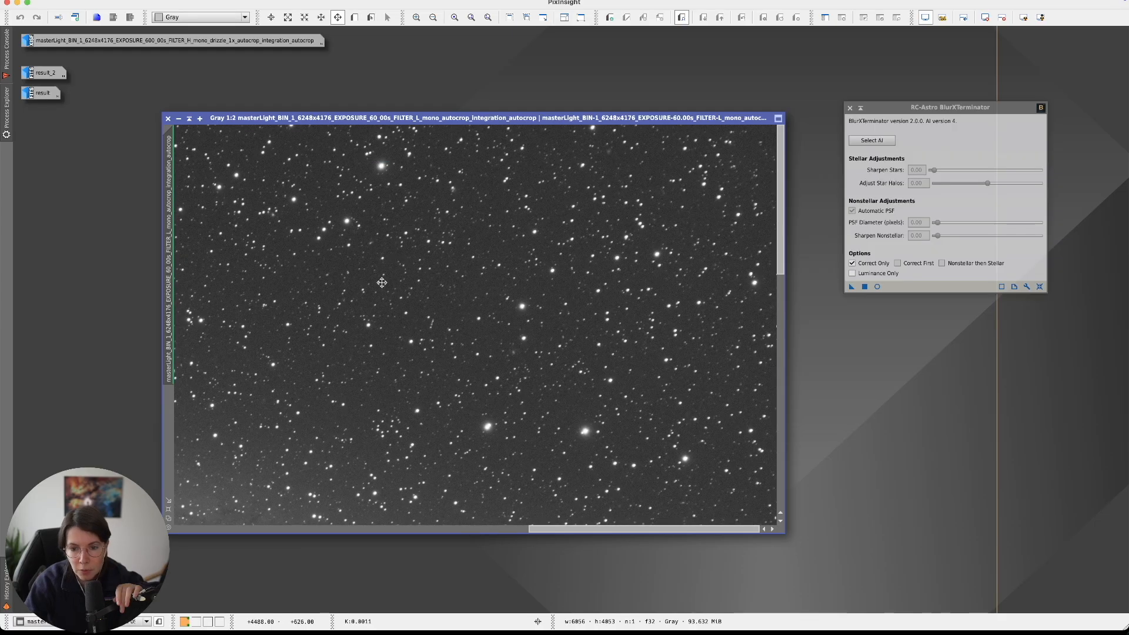
pyautogui.scroll(-2, 383, 280)
pyautogui.scroll(-2, 359, 288)
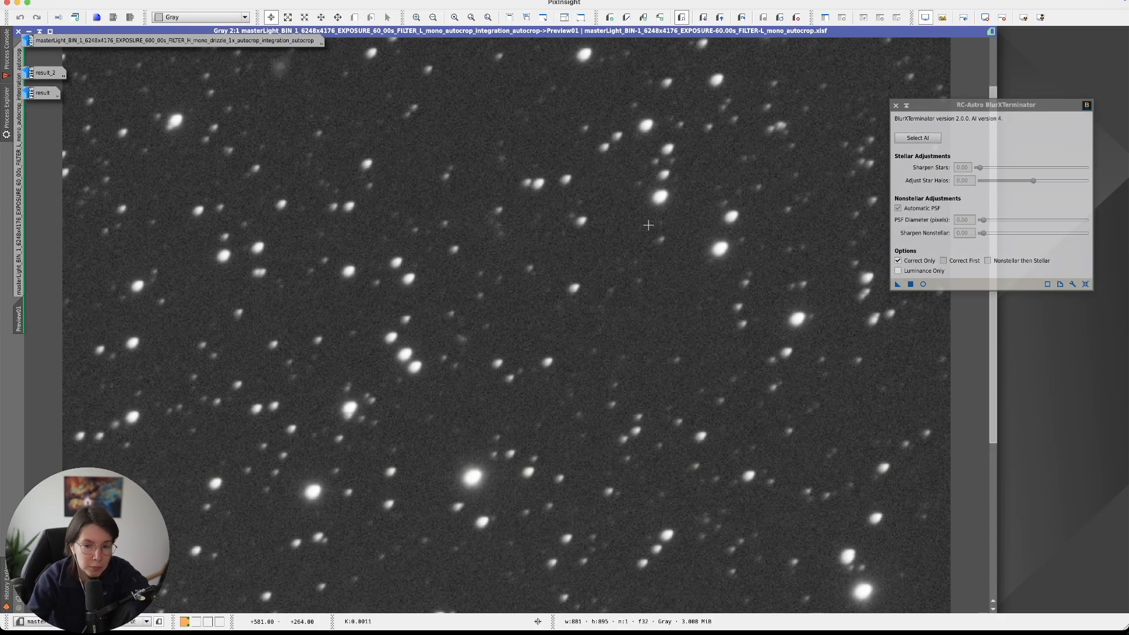
# Move the BlurXTerminator window aside and compare the stars in the FILTER_L image's Preview01 repeatedly with and without the correction.
pyautogui.moveTo(958, 108); pyautogui.dragTo(1023, 79)
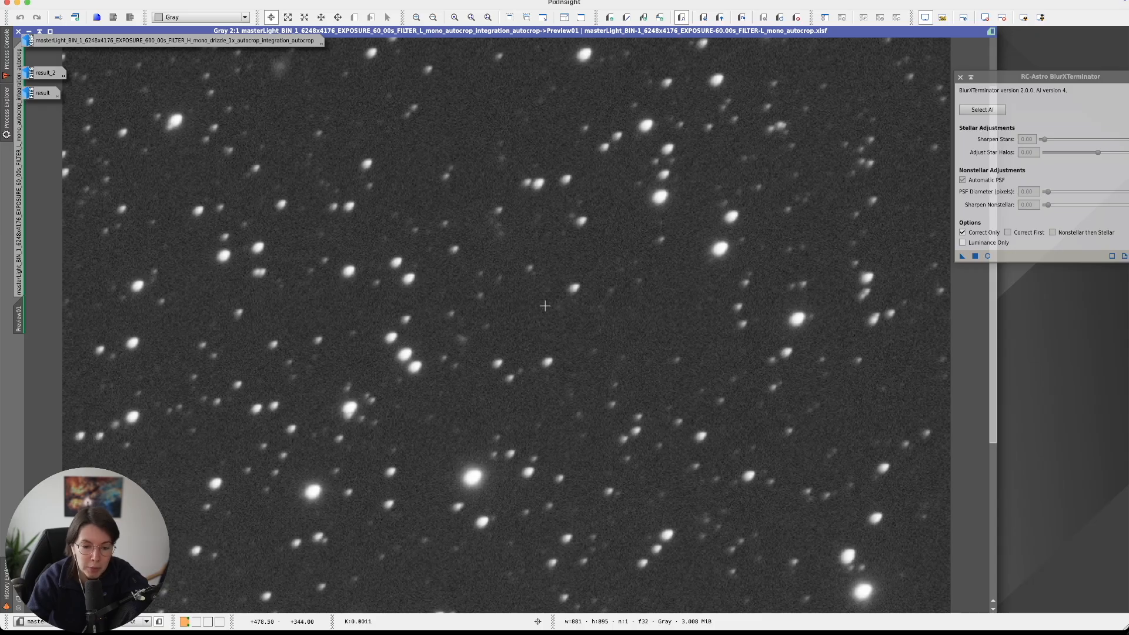
pyautogui.press('shift+super+z')
pyautogui.press('shift+super+z')
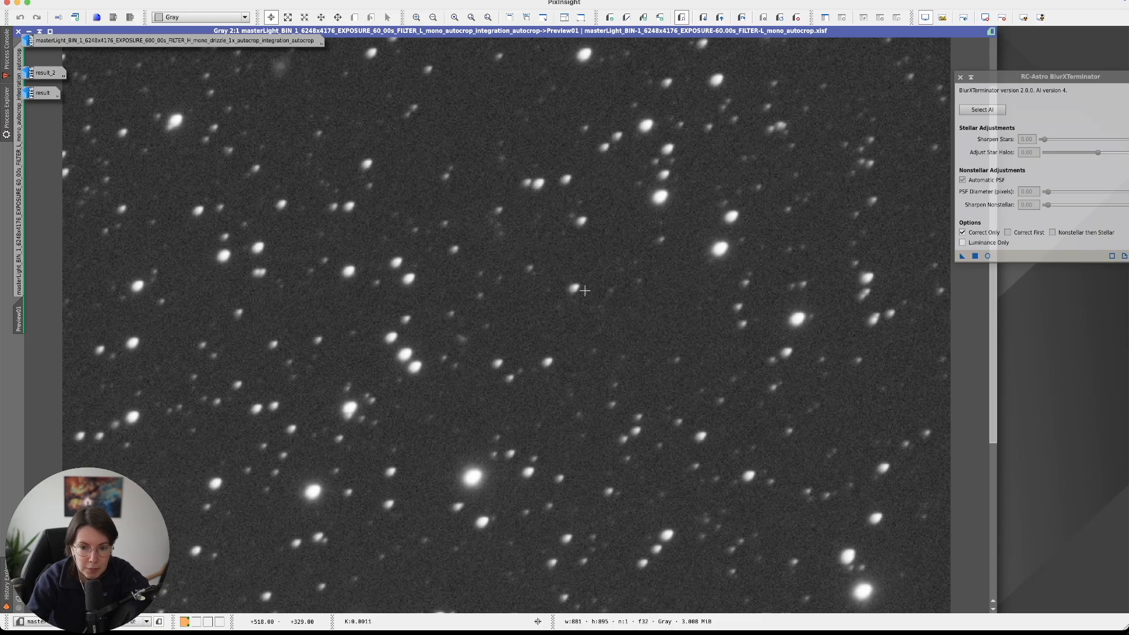
pyautogui.press('shift+super+z')
pyautogui.press('shift+super+z')
pyautogui.press('shift+super+z')
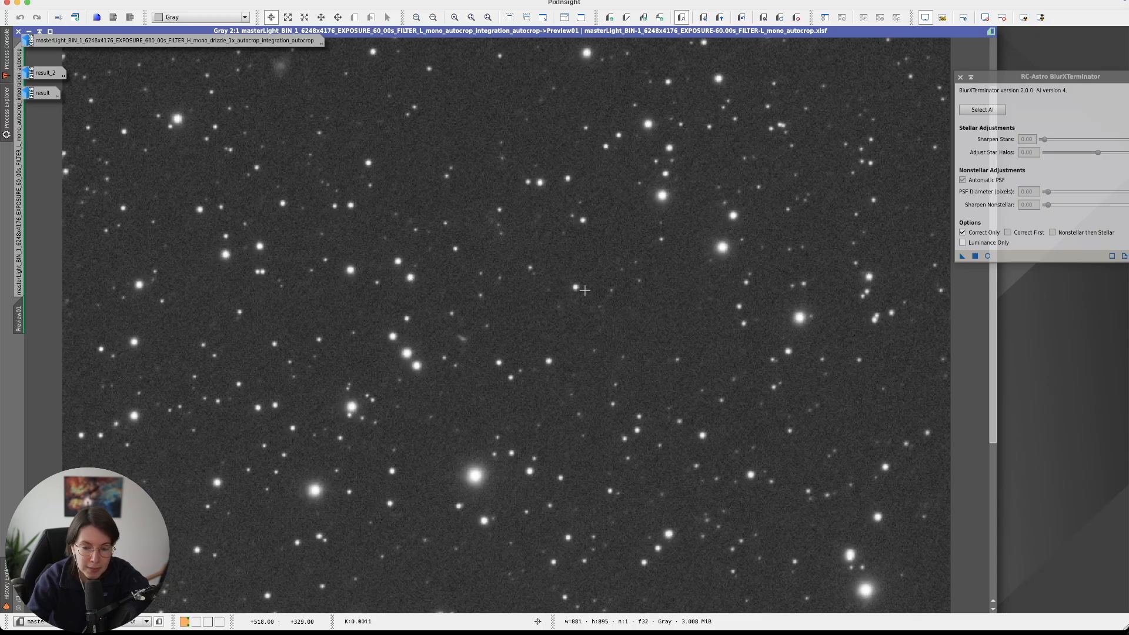
pyautogui.press('shift+super+z')
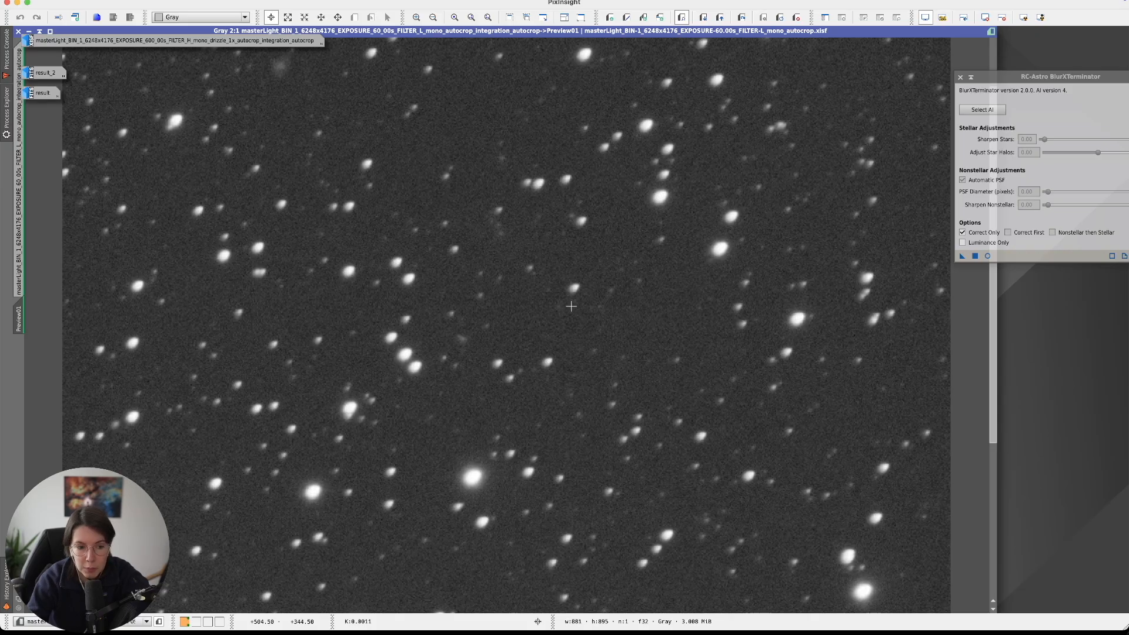
pyautogui.press('shift+super+z')
pyautogui.press('shift+super+z')
pyautogui.press('shift+super+z')
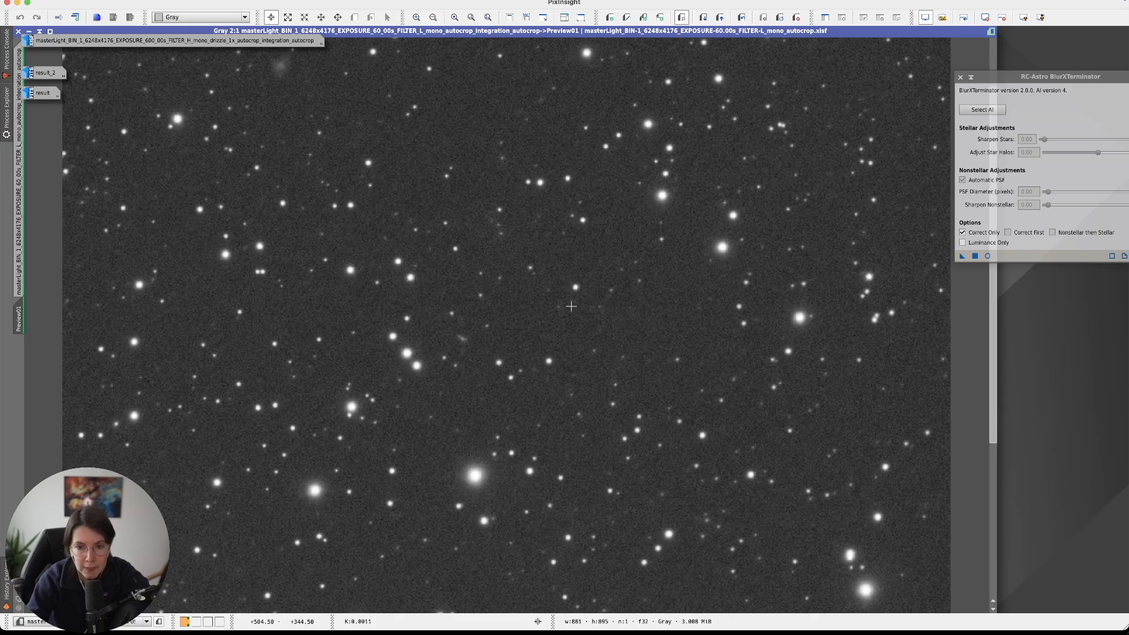
pyautogui.press('shift+super+z')
pyautogui.press('shift+super+z')
pyautogui.scroll(-1, 571, 305)
# Minimize the FILTER_L image and open the result_2 image in a maximized window.
pyautogui.click(27, 34)
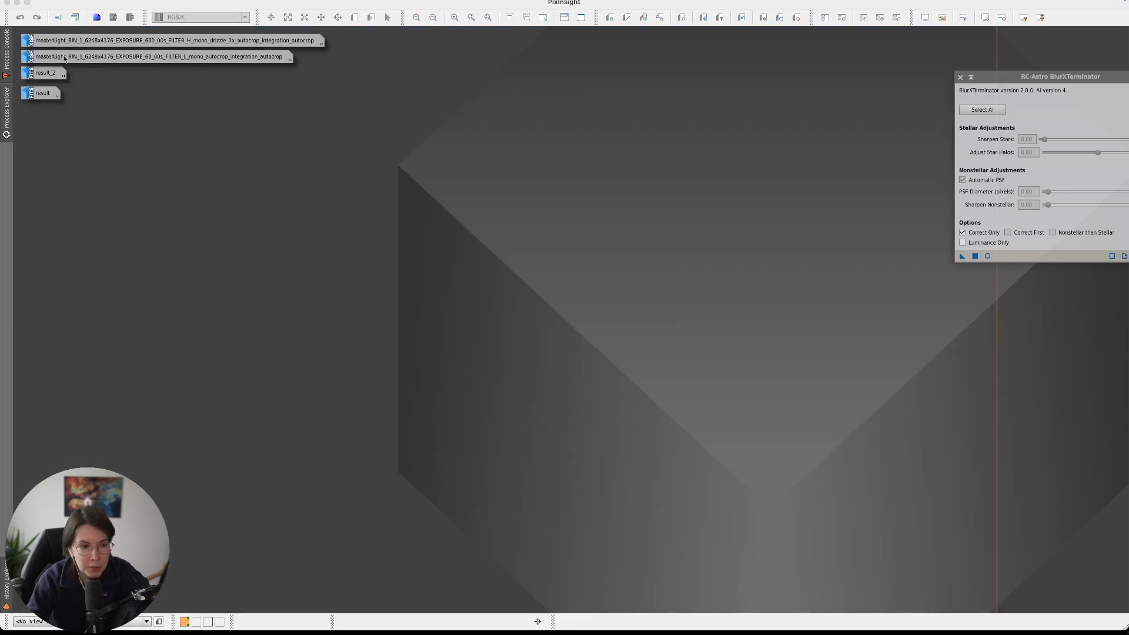
pyautogui.moveTo(49, 96); pyautogui.dragTo(49, 92)
pyautogui.click(110, 86)
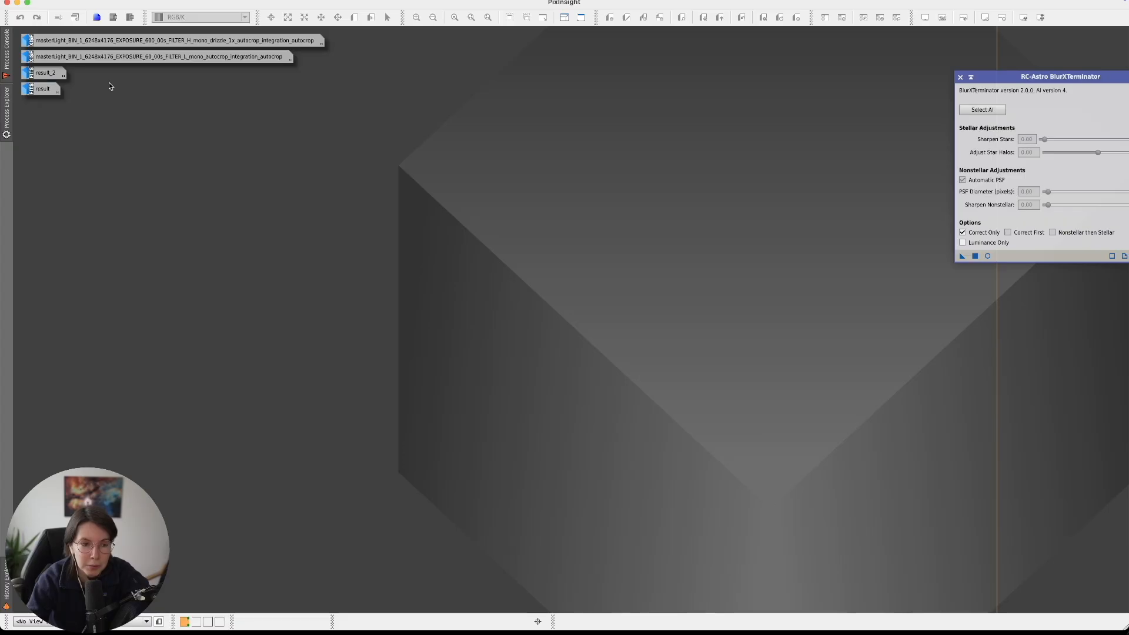
pyautogui.doubleClick(51, 75)
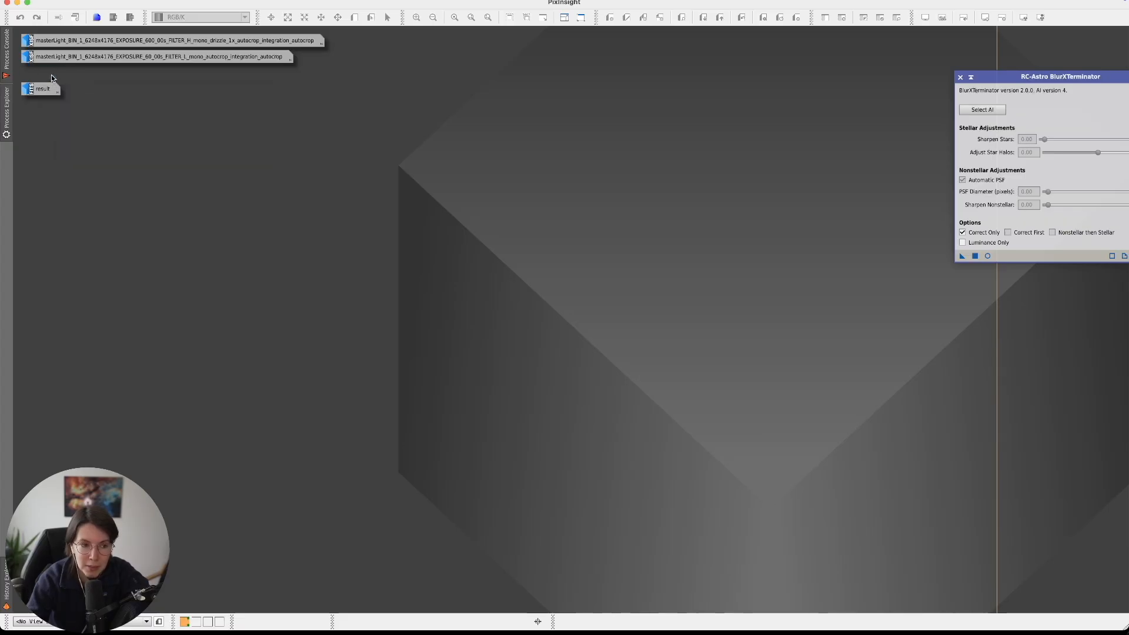
pyautogui.doubleClick(487, 174)
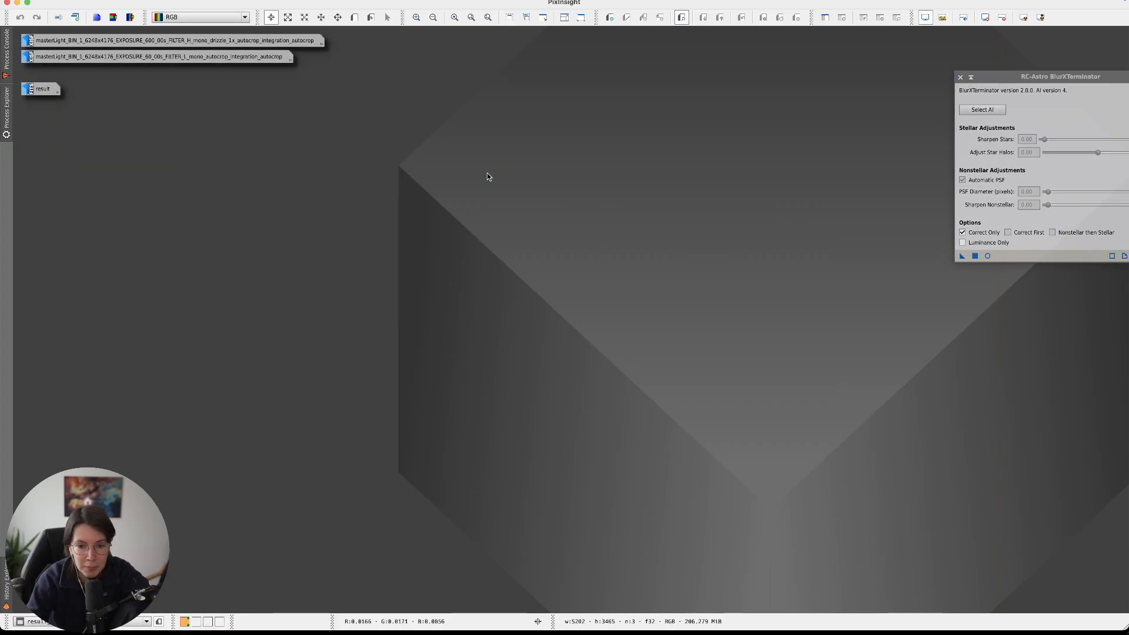
# Examine the star shapes in the result_2 image up close, from the Horsehead Nebula towards the upper-right corner.
pyautogui.scroll(1, 481, 246)
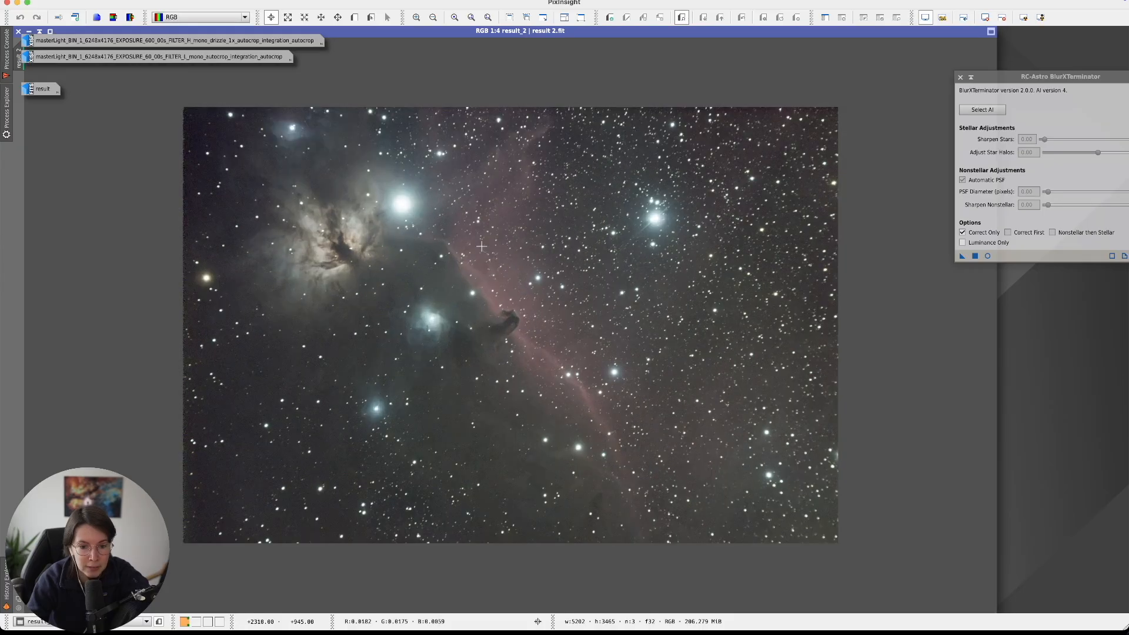
pyautogui.scroll(1, 481, 245)
pyautogui.scroll(2, 526, 277)
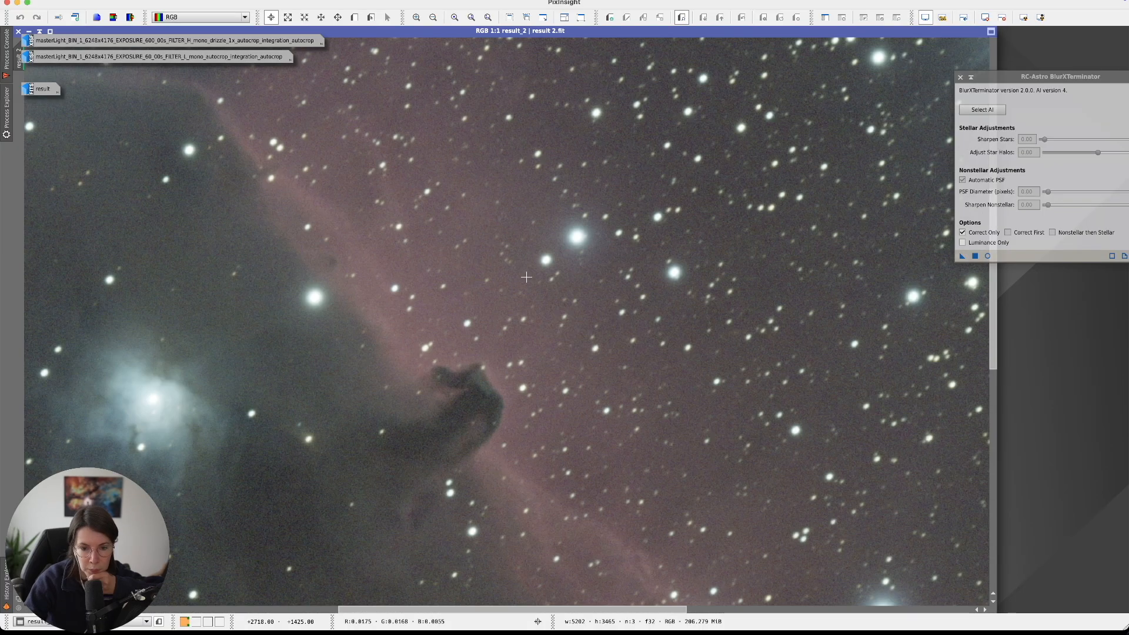
pyautogui.scroll(1, 526, 277)
pyautogui.press('space')
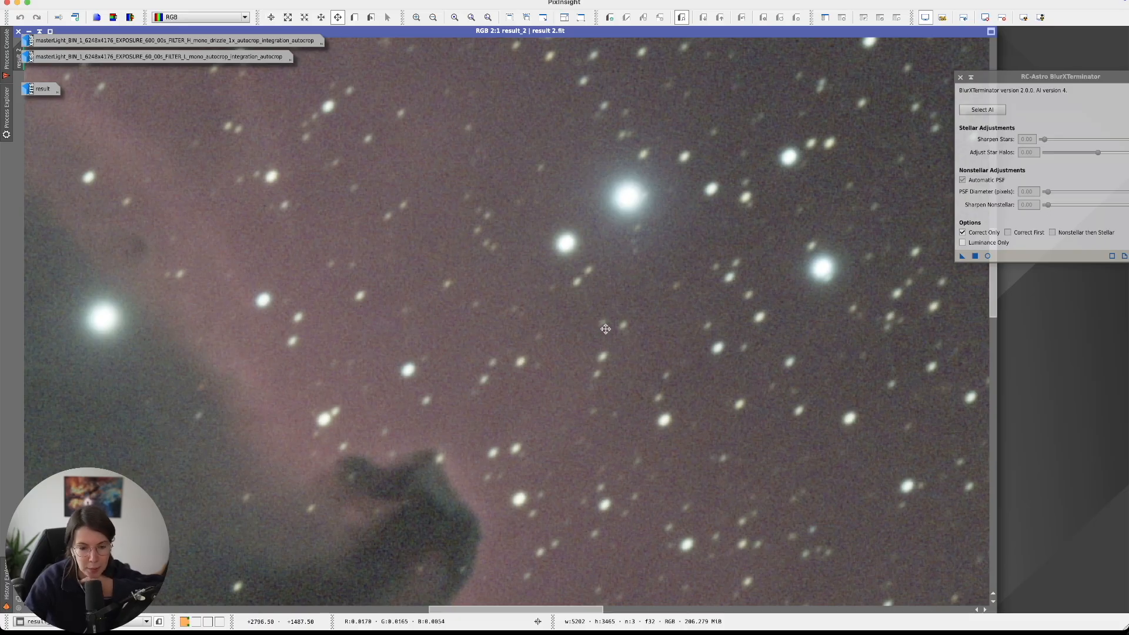
pyautogui.moveTo(727, 274); pyautogui.dragTo(328, 498)
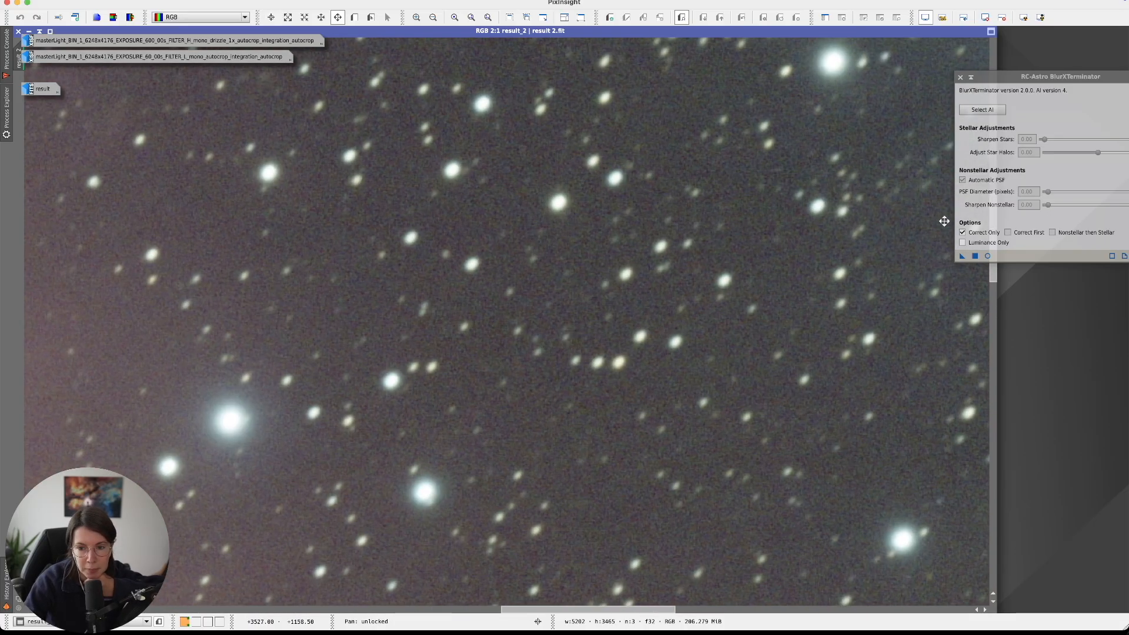
pyautogui.moveTo(945, 222); pyautogui.dragTo(256, 488)
pyautogui.moveTo(711, 298); pyautogui.dragTo(330, 410)
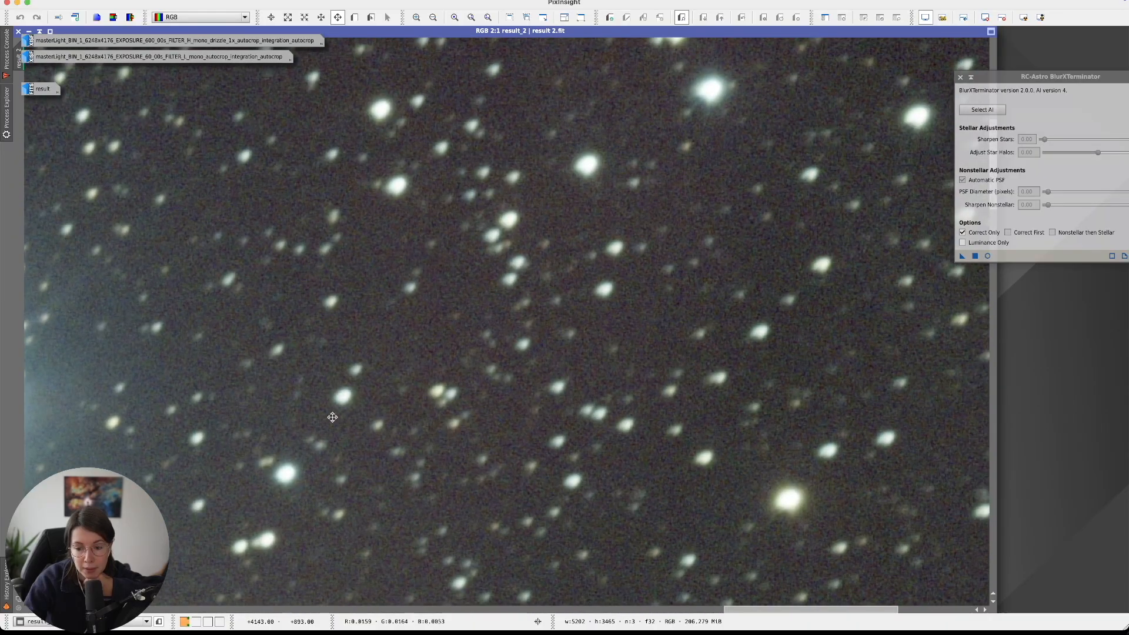
pyautogui.moveTo(846, 252); pyautogui.dragTo(535, 353)
pyautogui.moveTo(955, 247); pyautogui.dragTo(869, 282)
pyautogui.scroll(5, 869, 282)
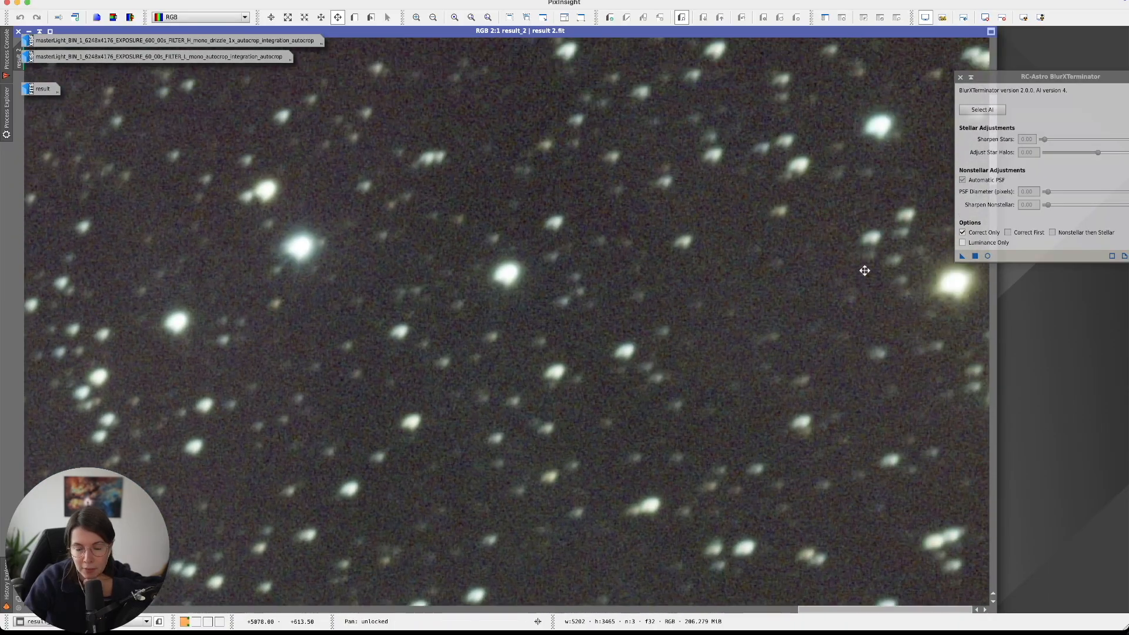
pyautogui.scroll(4, 679, 199)
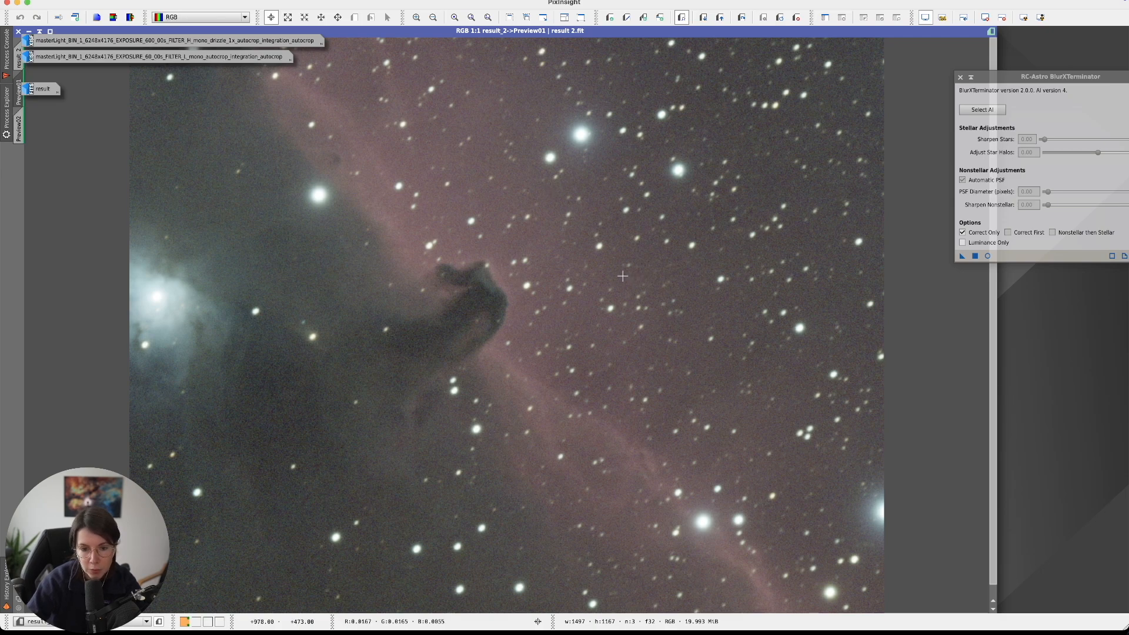
# Compare the stars above the Horsehead Nebula in Preview01 of result_2 repeatedly with and without the BlurXTerminator correction.
pyautogui.scroll(1, 622, 276)
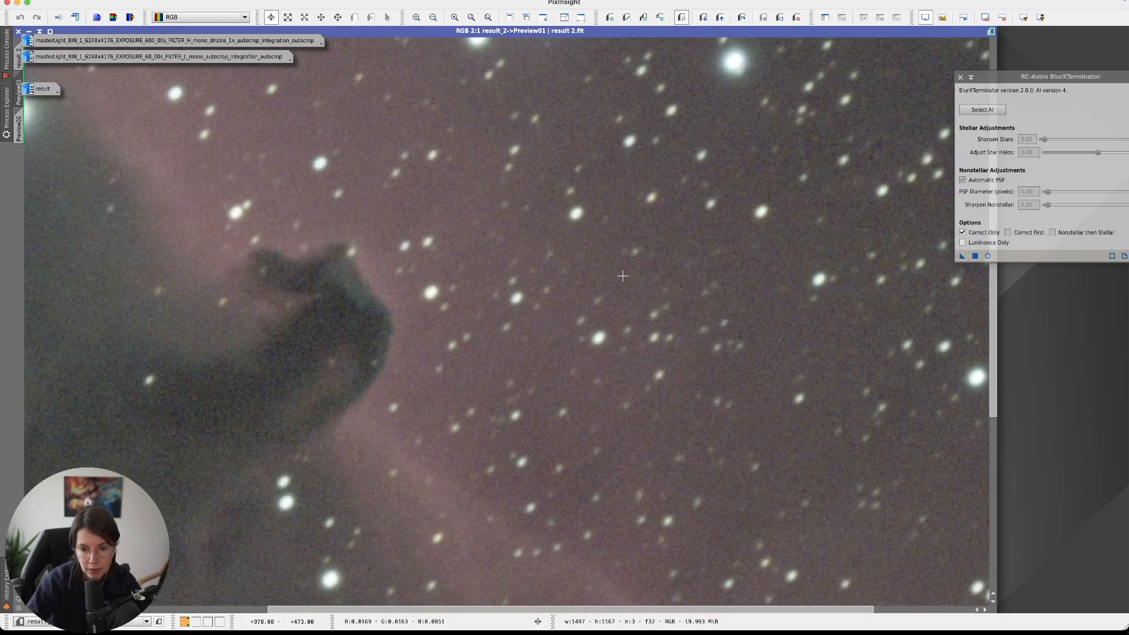
pyautogui.moveTo(994, 335); pyautogui.dragTo(992, 245)
pyautogui.press('super+shift+z')
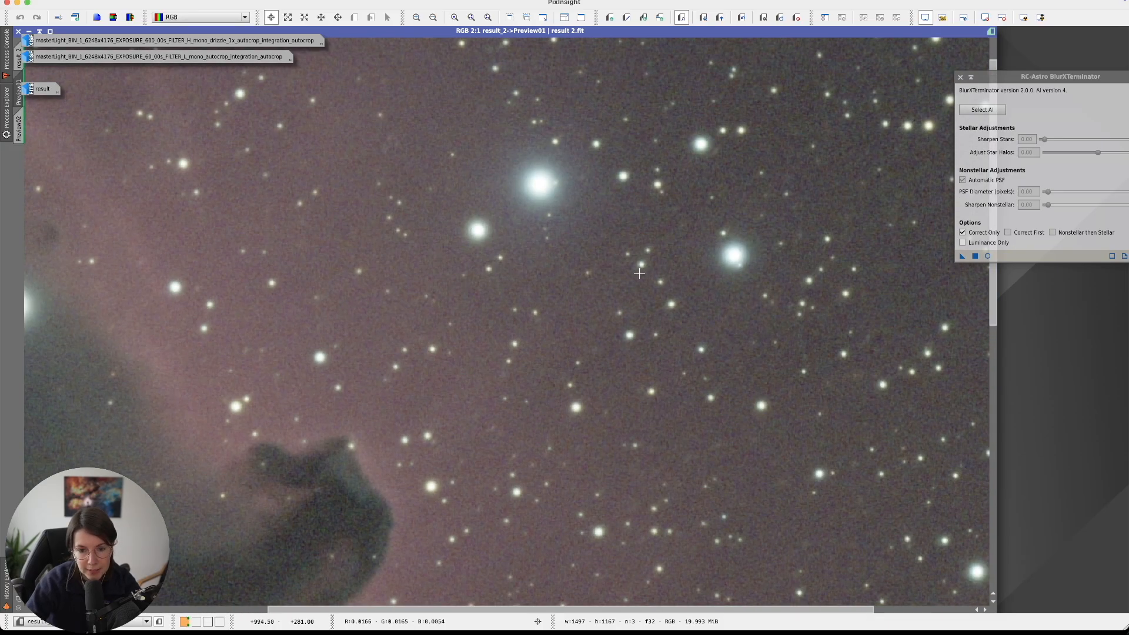
pyautogui.press('super+z')
pyautogui.press('super+shift+z')
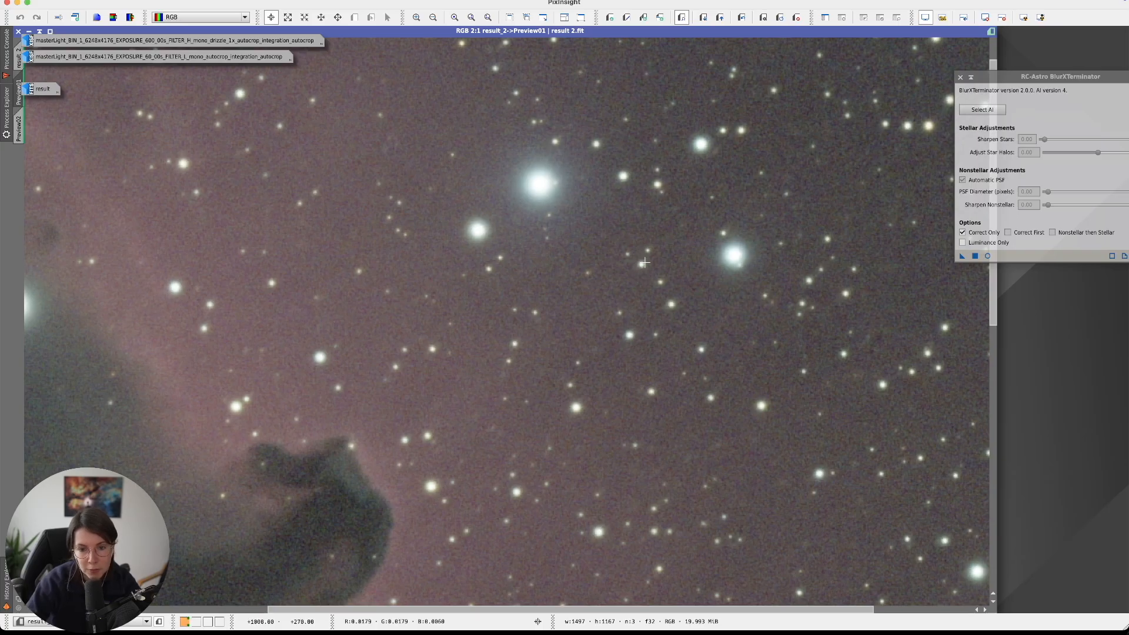
pyautogui.press('super+z')
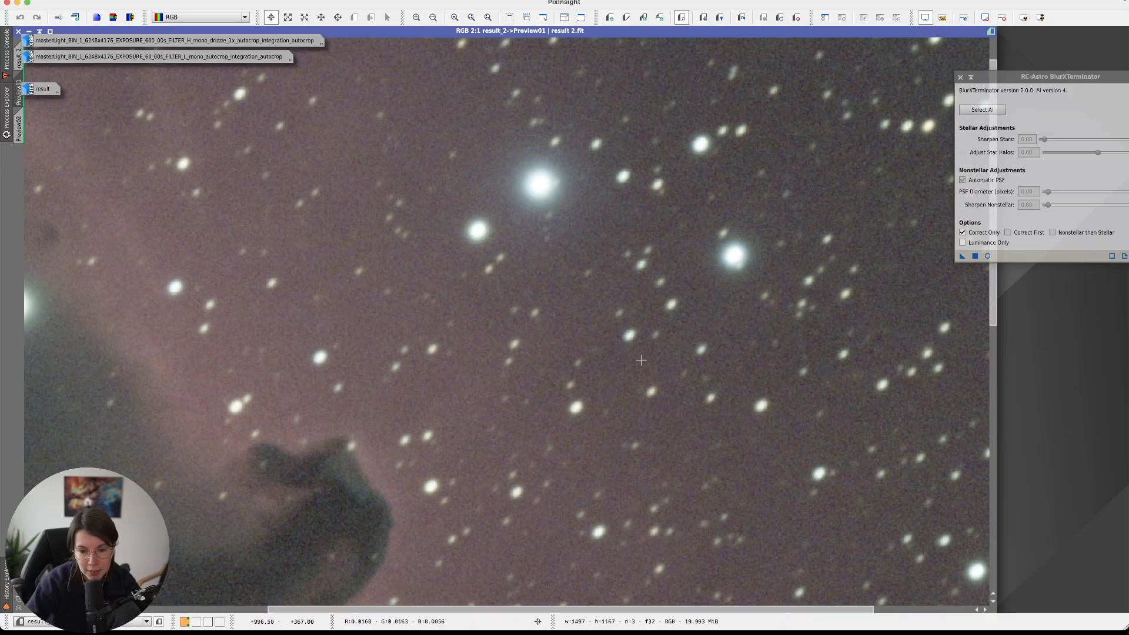
pyautogui.press('super+shift+z')
pyautogui.press('super+z')
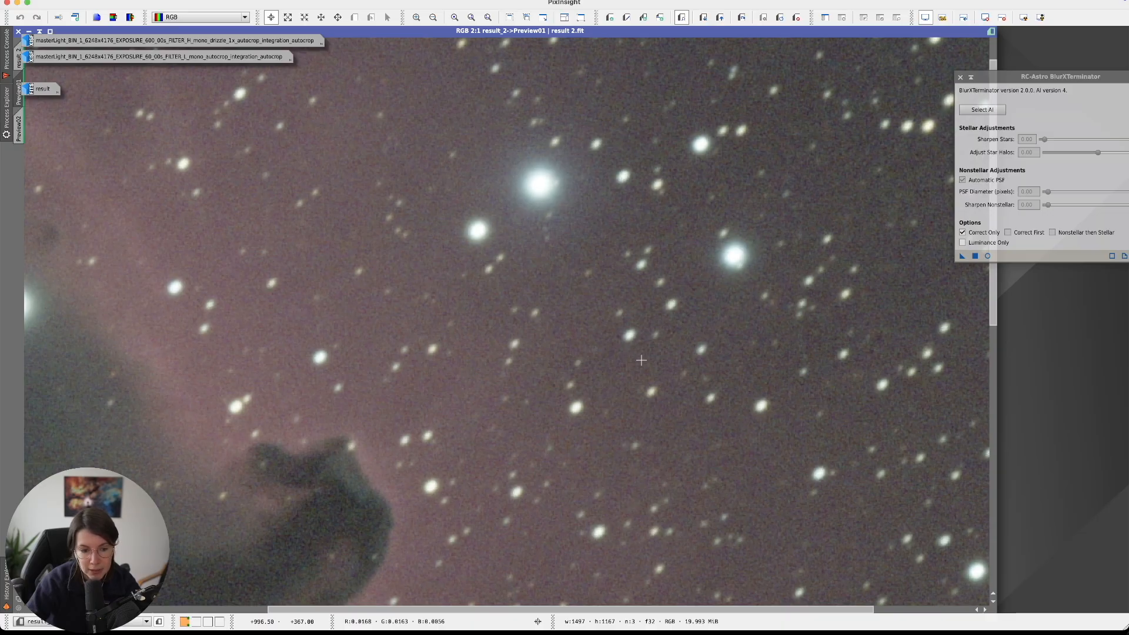
pyautogui.press('super+shift+z')
pyautogui.press('super+z')
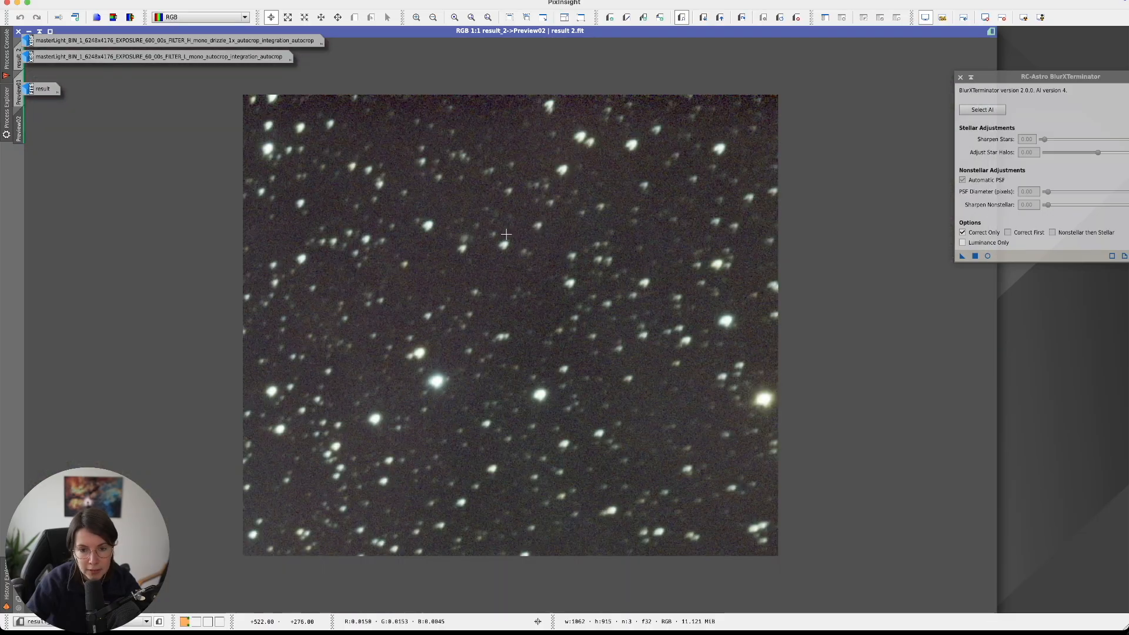
# Compare the corner stars in Preview02 of result_2 before and after the correction, moving the BlurXTerminator window out of the way.
pyautogui.scroll(1, 504, 240)
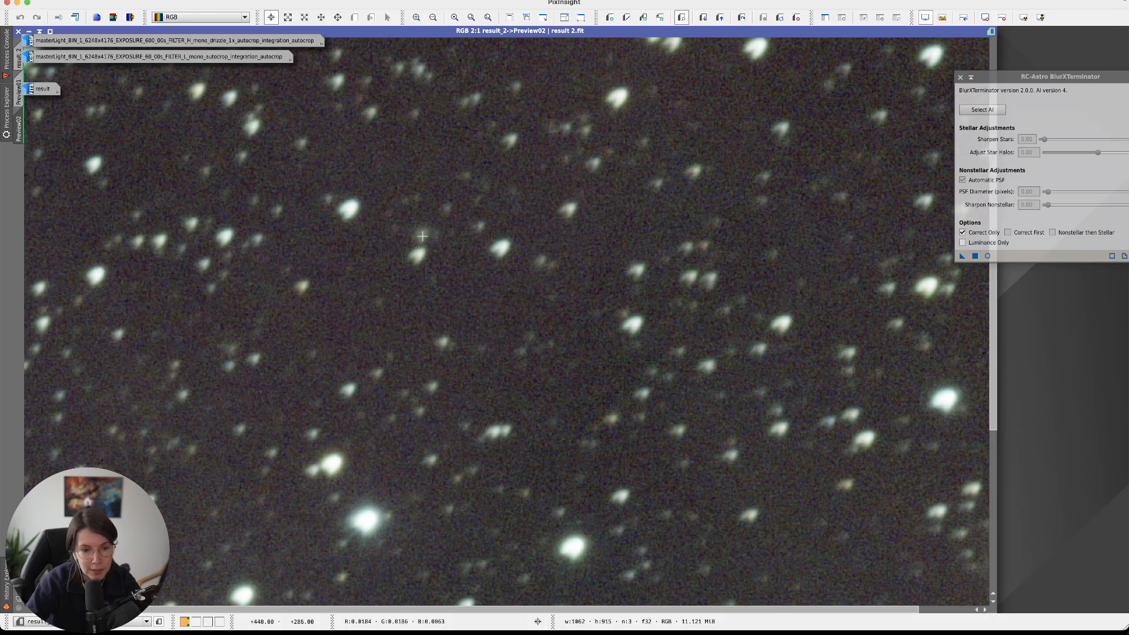
pyautogui.press('shift+super+z')
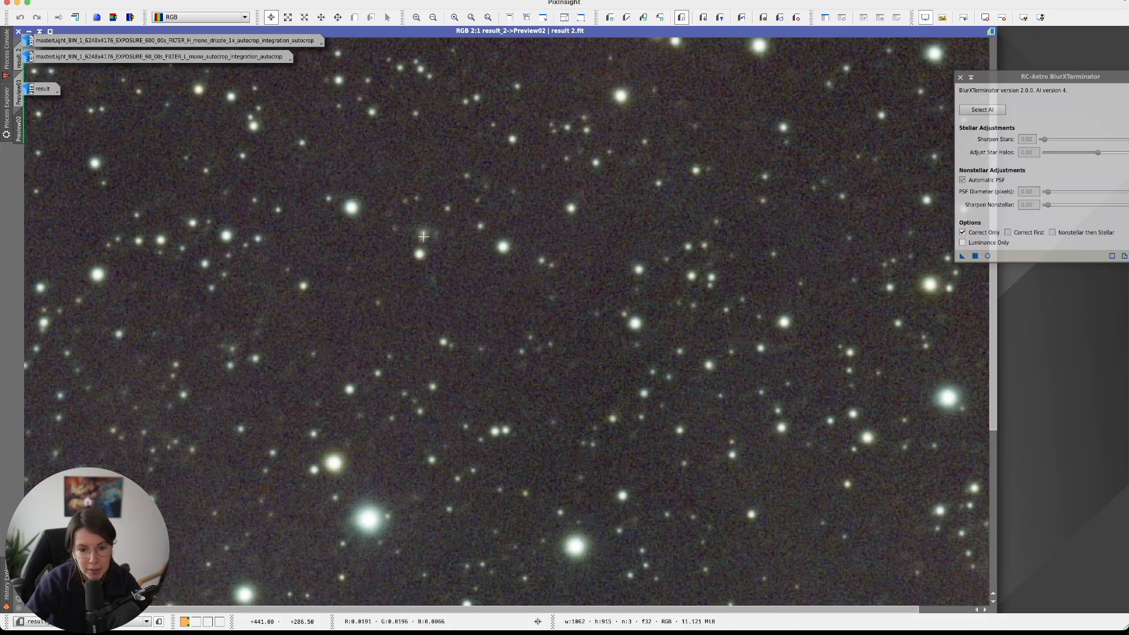
pyautogui.scroll(3, 424, 236)
pyautogui.moveTo(1010, 82); pyautogui.dragTo(1047, 92)
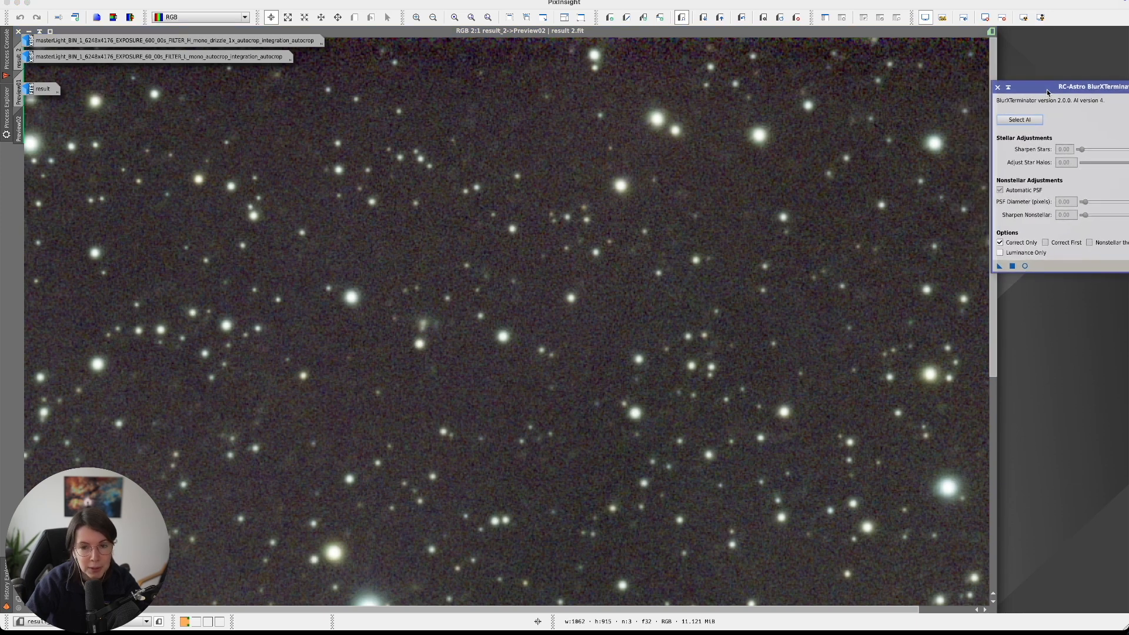
pyautogui.click(963, 119)
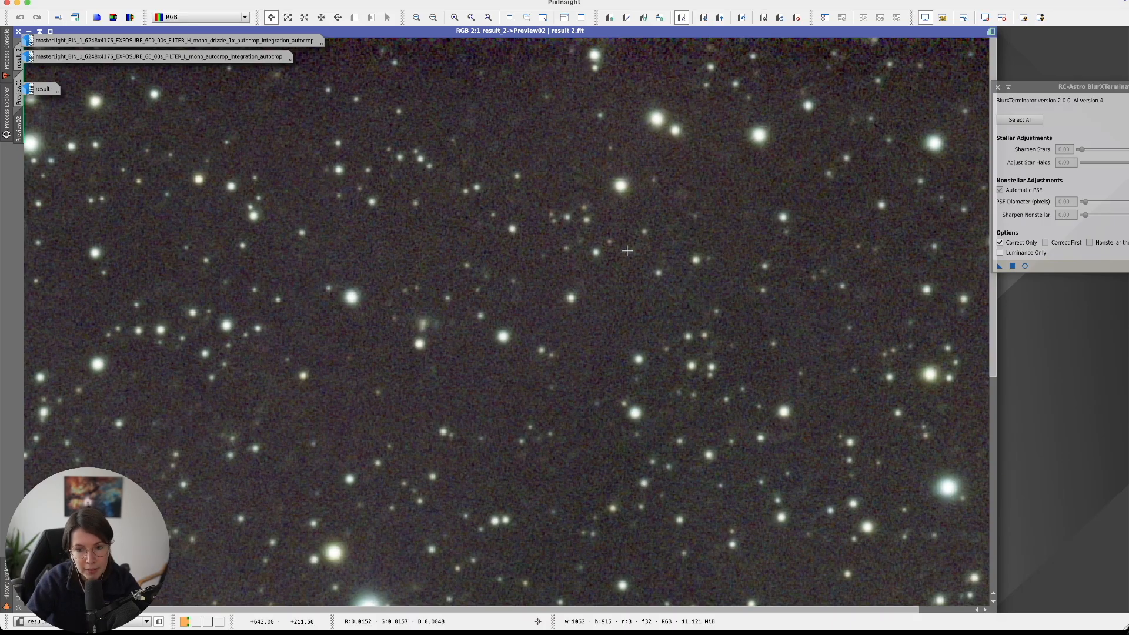
pyautogui.scroll(-5, 902, 254)
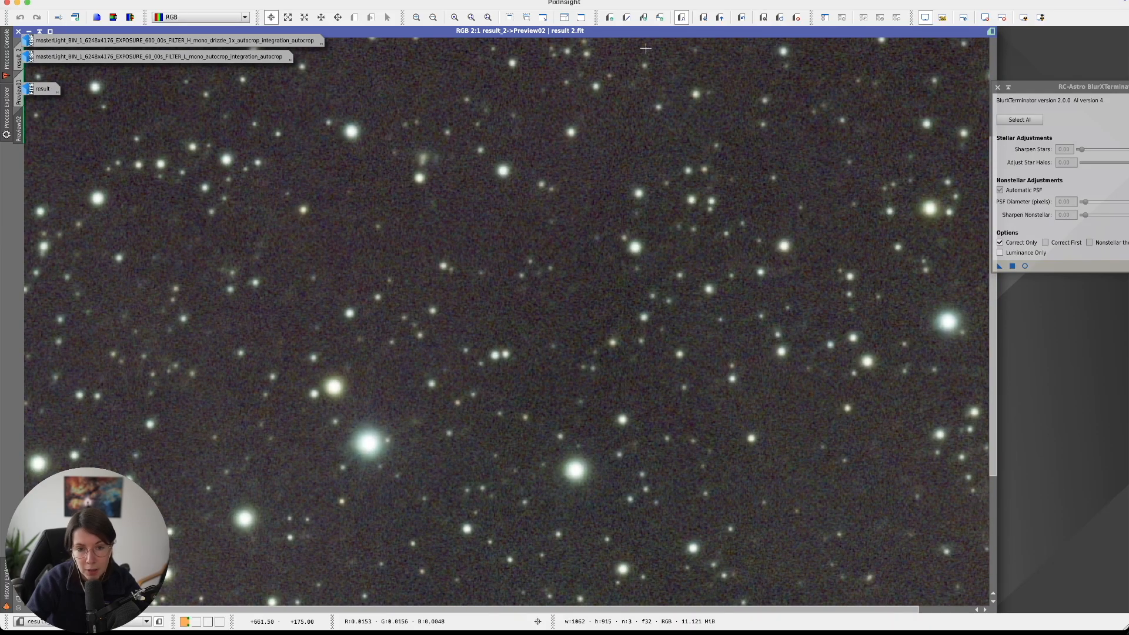
# Minimize the result_2 image and open the result image.
pyautogui.click(28, 33)
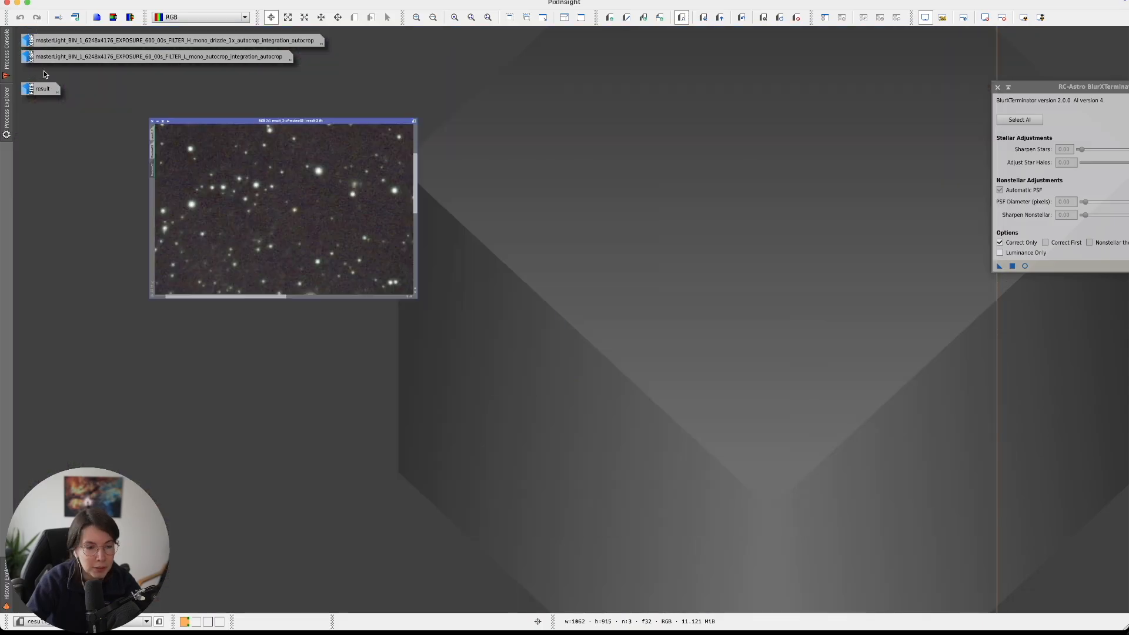
pyautogui.doubleClick(47, 93)
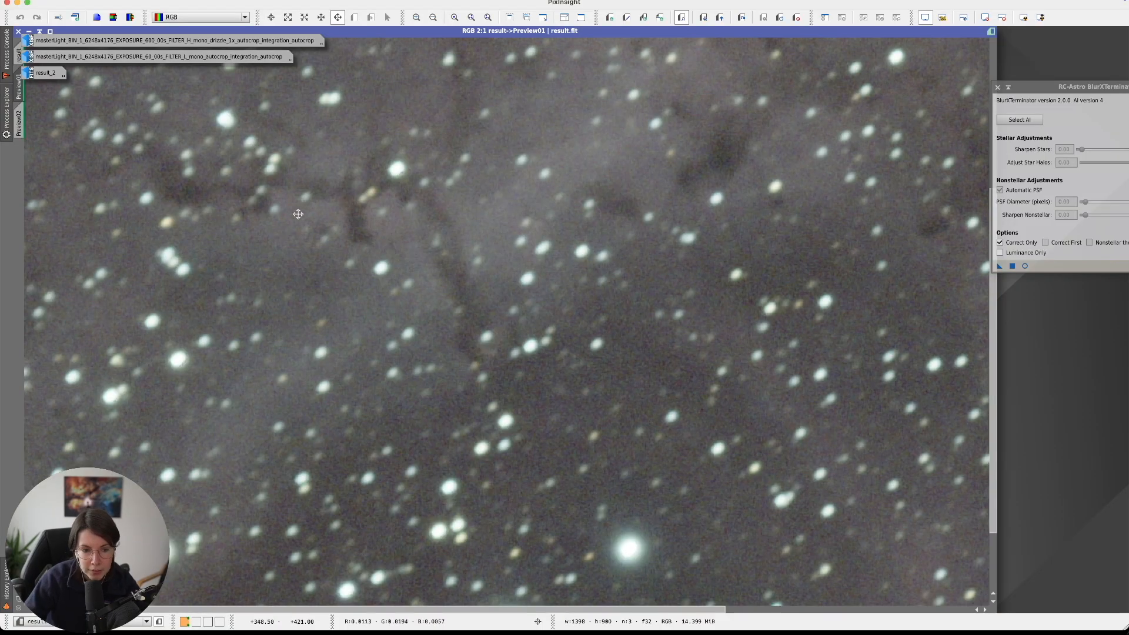
# Compare the stars below the dark nebula lanes in Preview01 of the result image before and after the BlurXTerminator correction.
pyautogui.moveTo(298, 336); pyautogui.dragTo(522, 180)
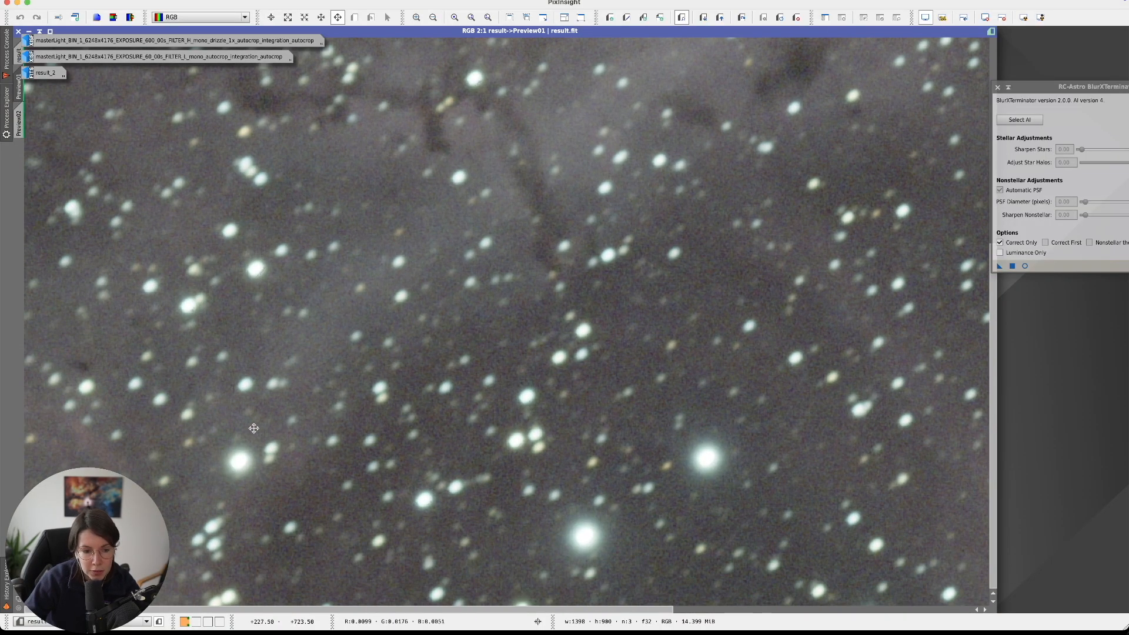
pyautogui.moveTo(253, 429); pyautogui.dragTo(459, 326)
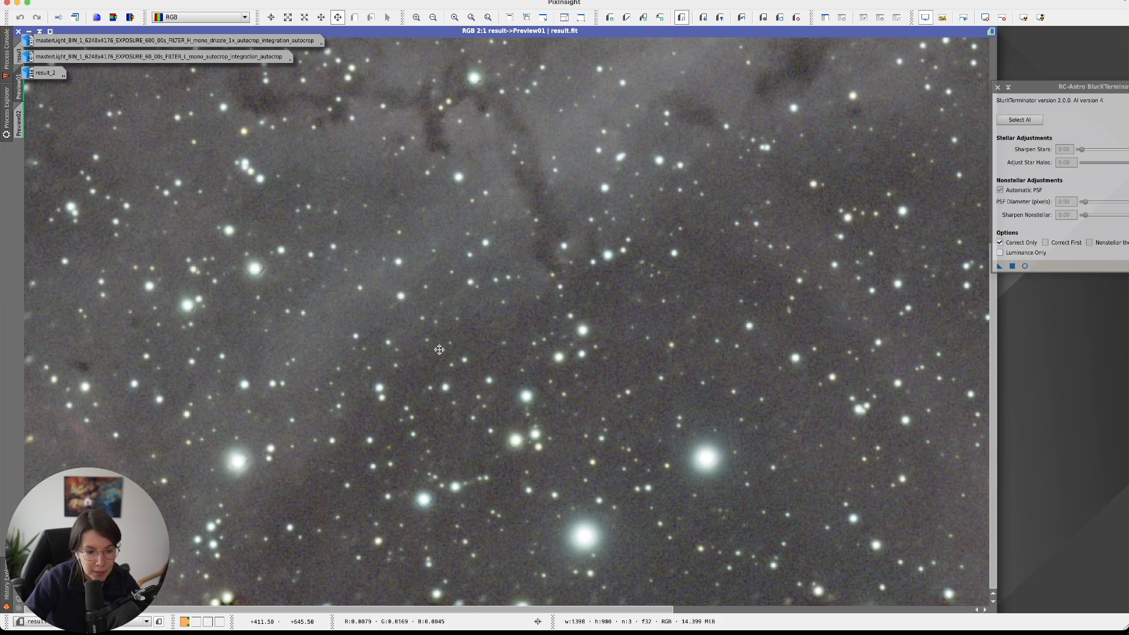
pyautogui.hotkey('ctrl', 'shift', 'z')
pyautogui.hotkey('ctrl', 'shift', 'z')
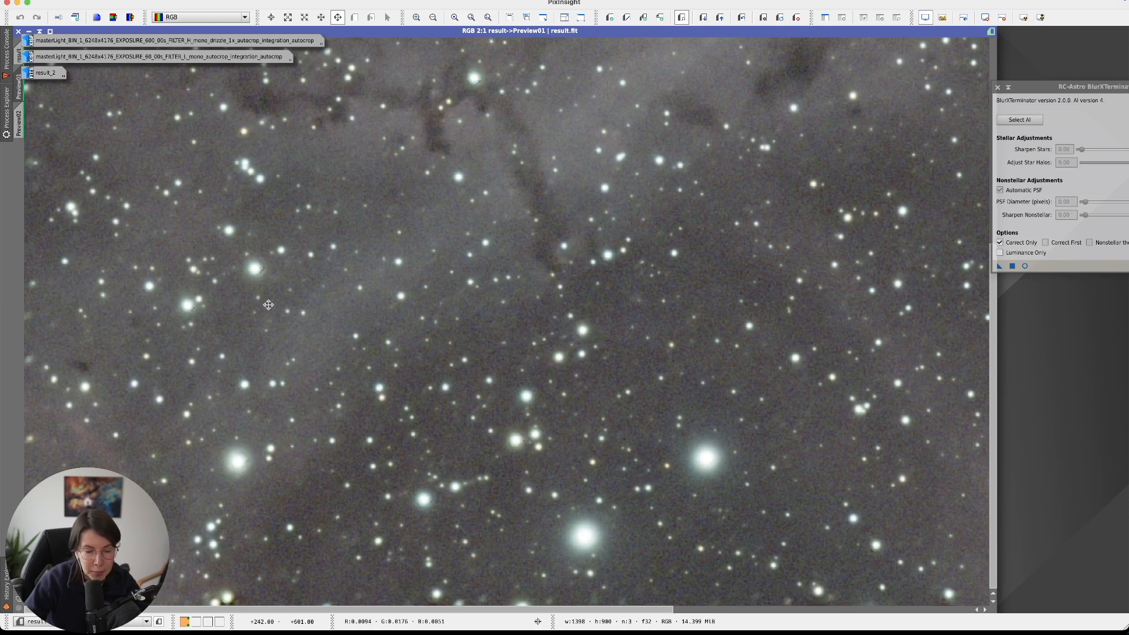
# Inspect the edges of the bright stars near the left side of Preview01 at 6:1, with and without the correction.
pyautogui.scroll(2, 268, 305)
pyautogui.scroll(1, 264, 299)
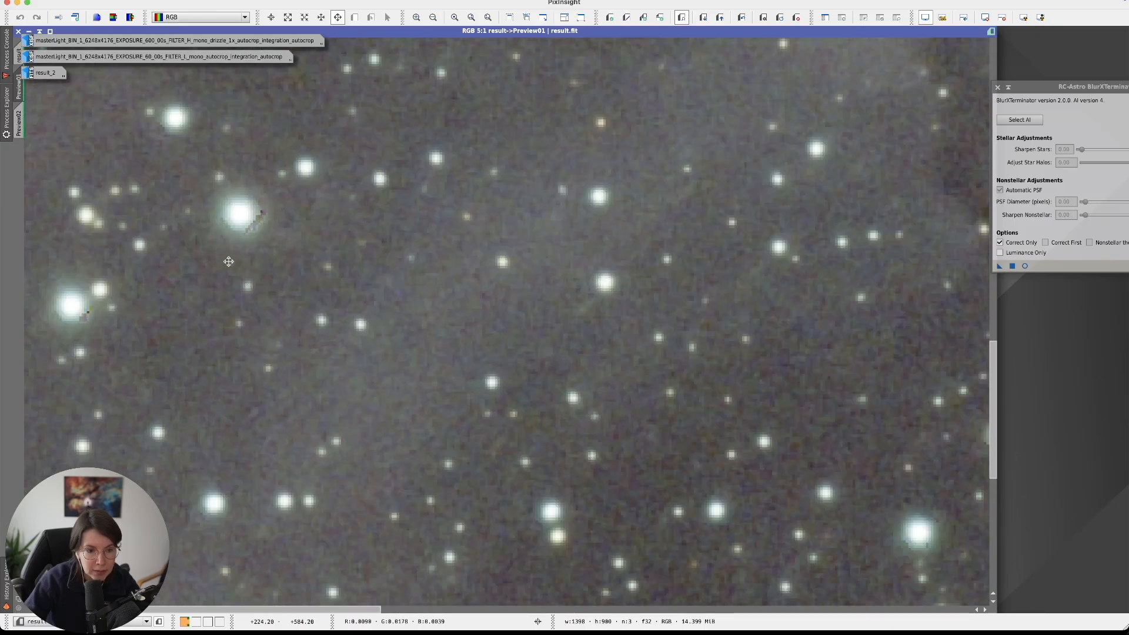
pyautogui.moveTo(228, 261); pyautogui.dragTo(518, 362)
pyautogui.scroll(1, 517, 362)
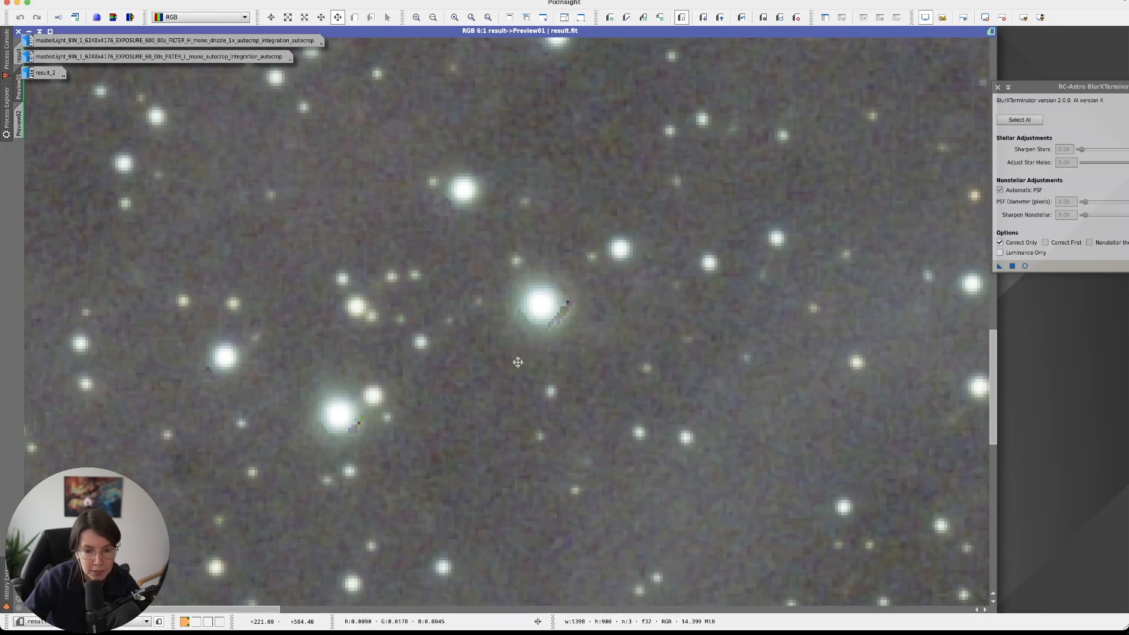
pyautogui.press('super+shift+z')
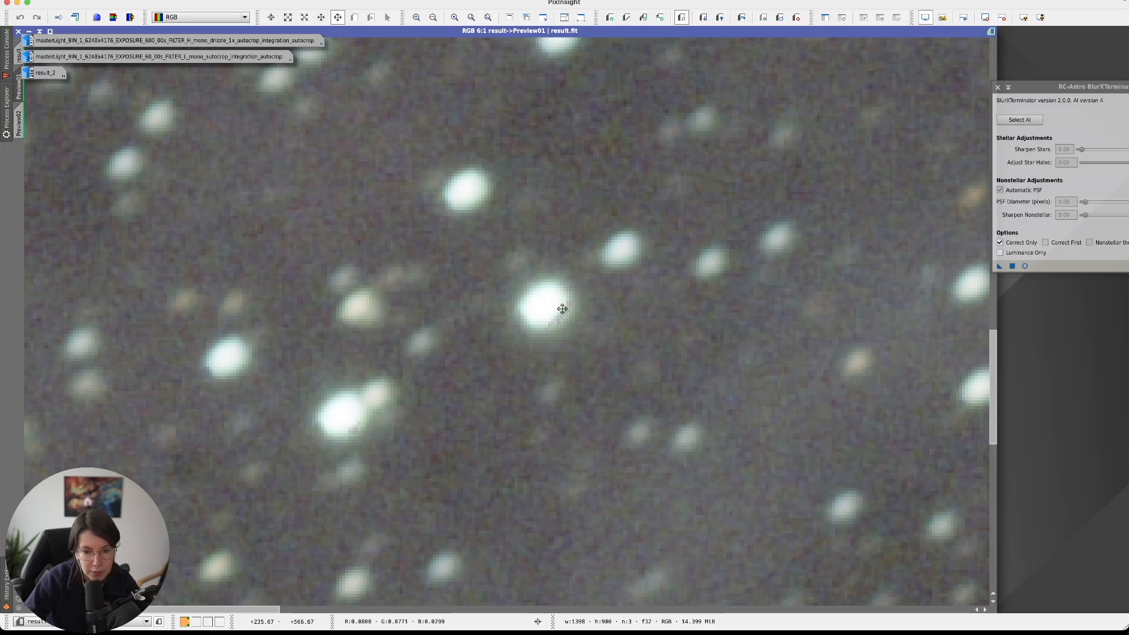
pyautogui.press('super+shift+z')
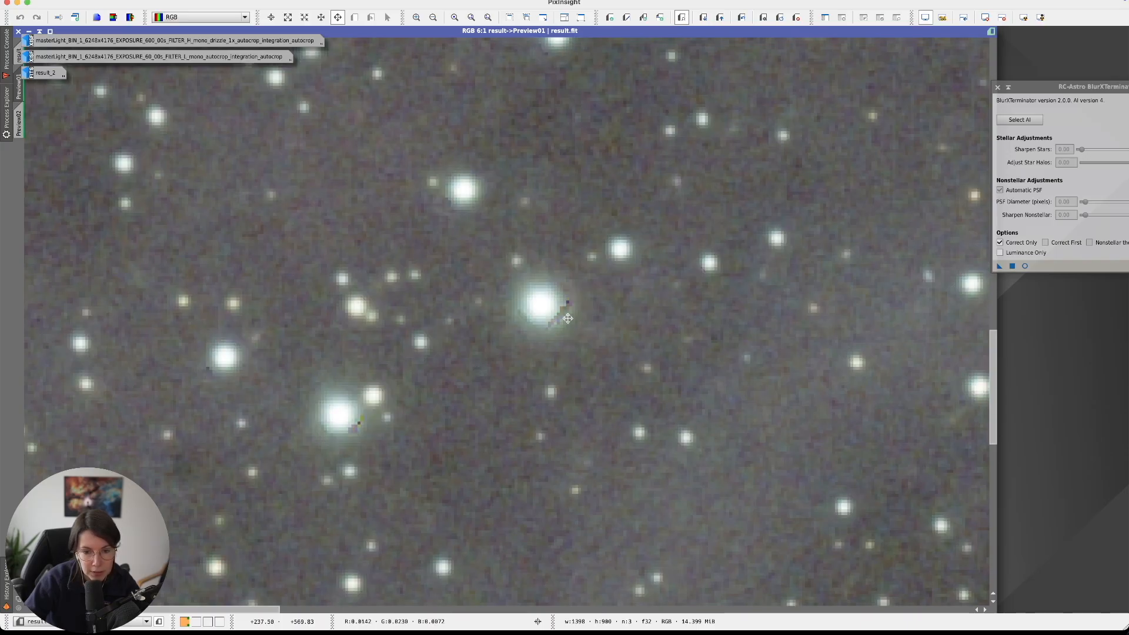
pyautogui.press('super+shift+z')
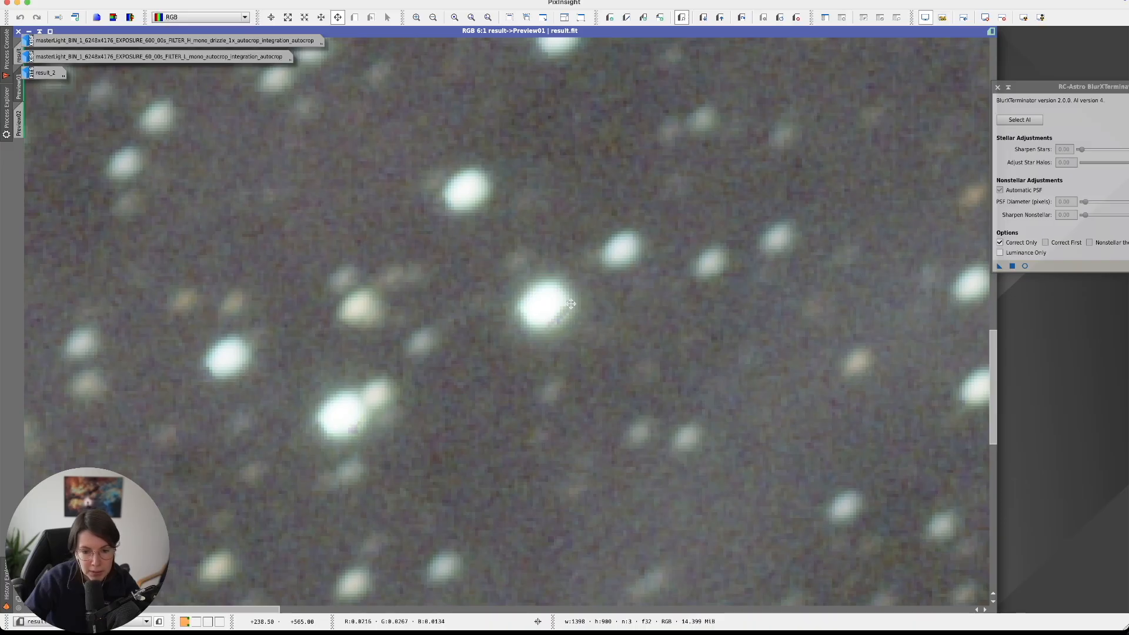
pyautogui.press('super+shift+z')
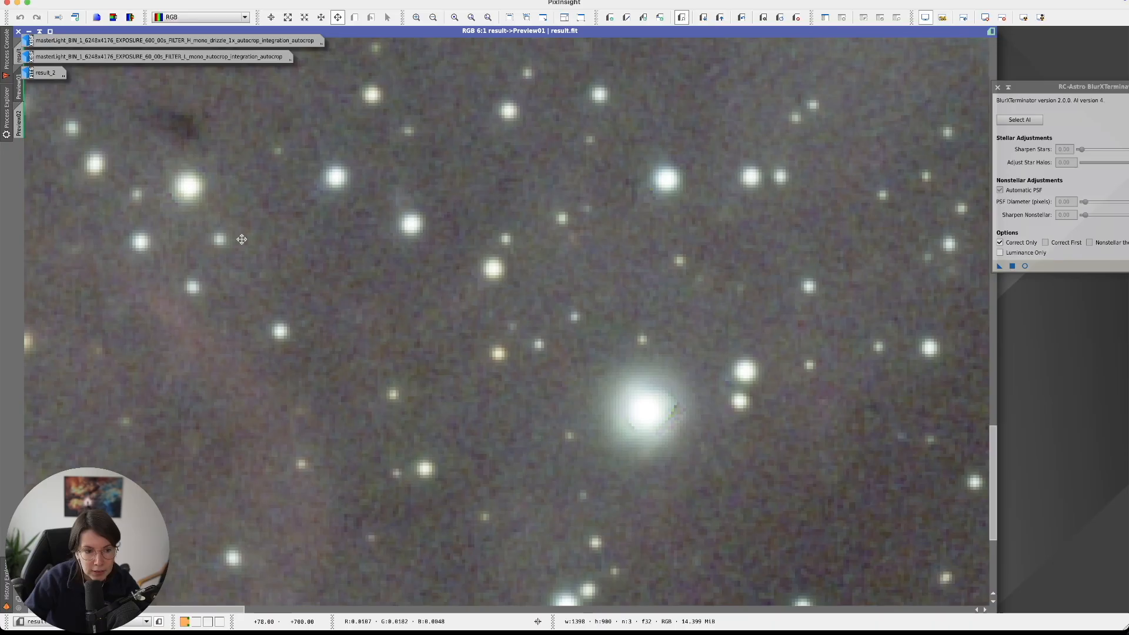
# Compare the large haloed star in the lower-left area of Preview01 with and without the correction.
pyautogui.press('super+shift+z')
pyautogui.press('super+shift+z')
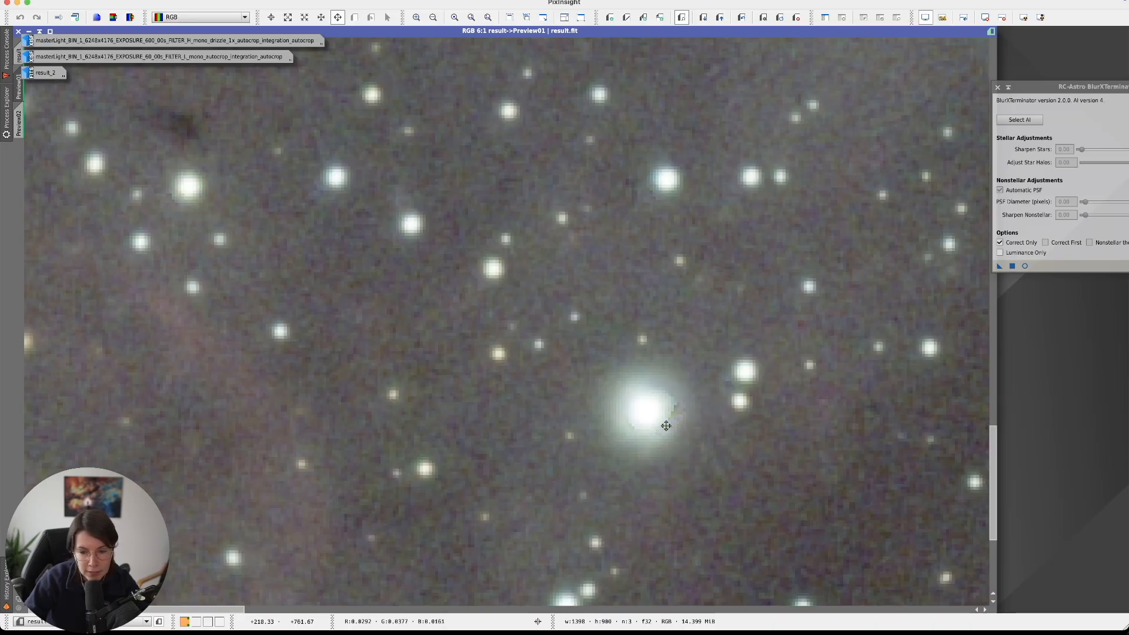
pyautogui.press('super+shift+z')
pyautogui.press('super+shift+z')
# Compare the tight star group below the large haloed star, down to the preview's lower edge, before and after the correction.
pyautogui.moveTo(753, 454); pyautogui.dragTo(555, 300)
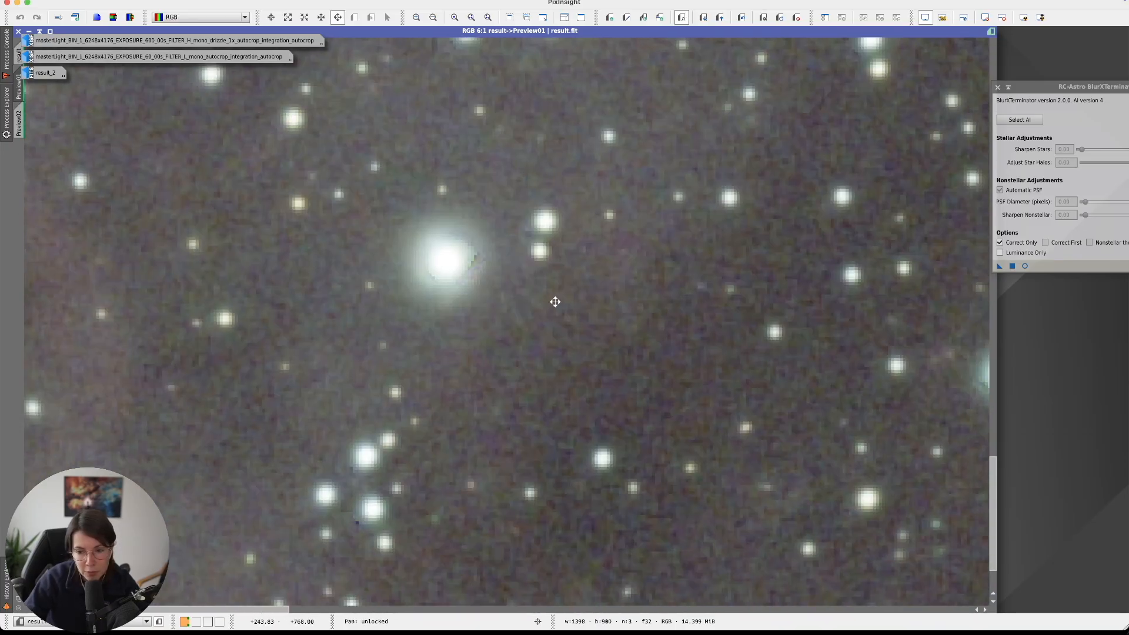
pyautogui.moveTo(438, 434); pyautogui.dragTo(503, 360)
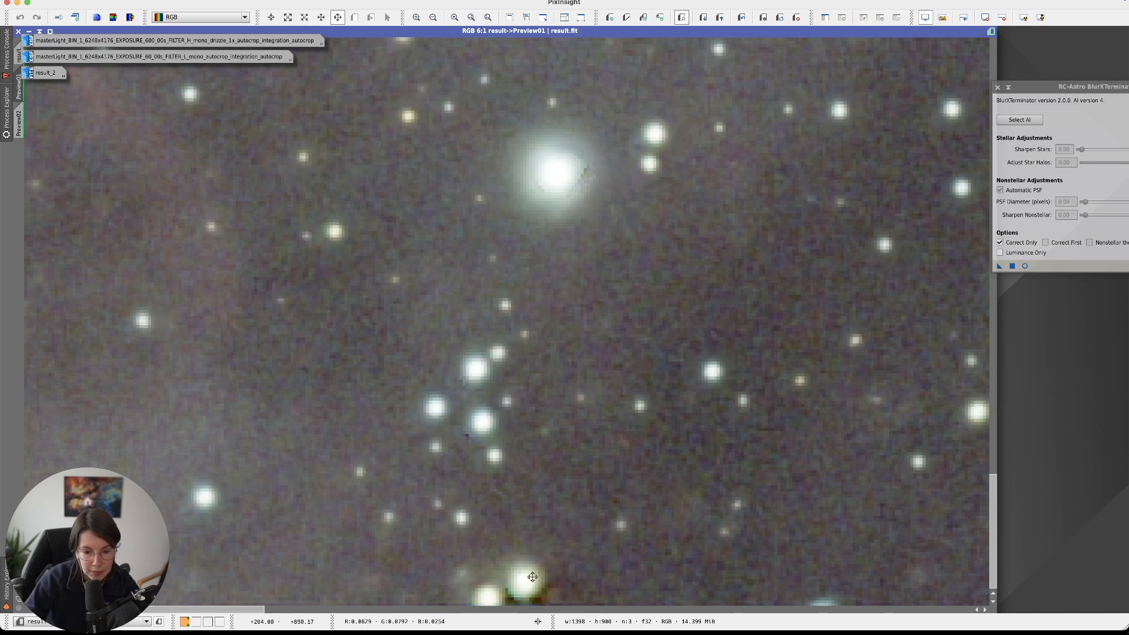
pyautogui.moveTo(533, 577); pyautogui.dragTo(558, 575)
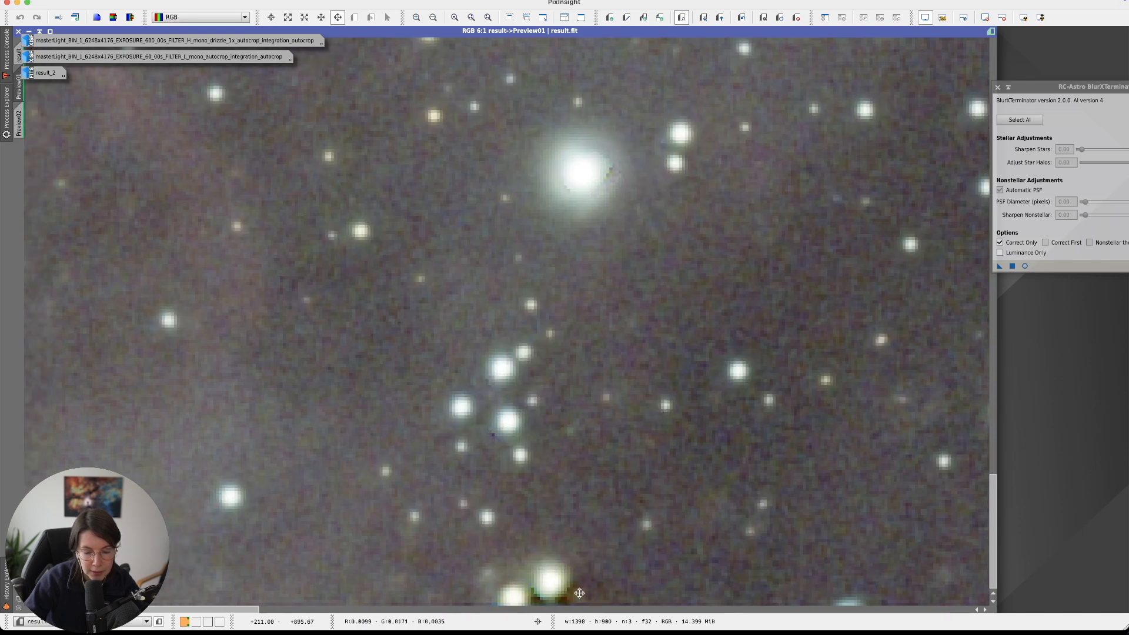
pyautogui.press('super+shift+z')
pyautogui.press('super+shift+z')
pyautogui.press('super+shift+z')
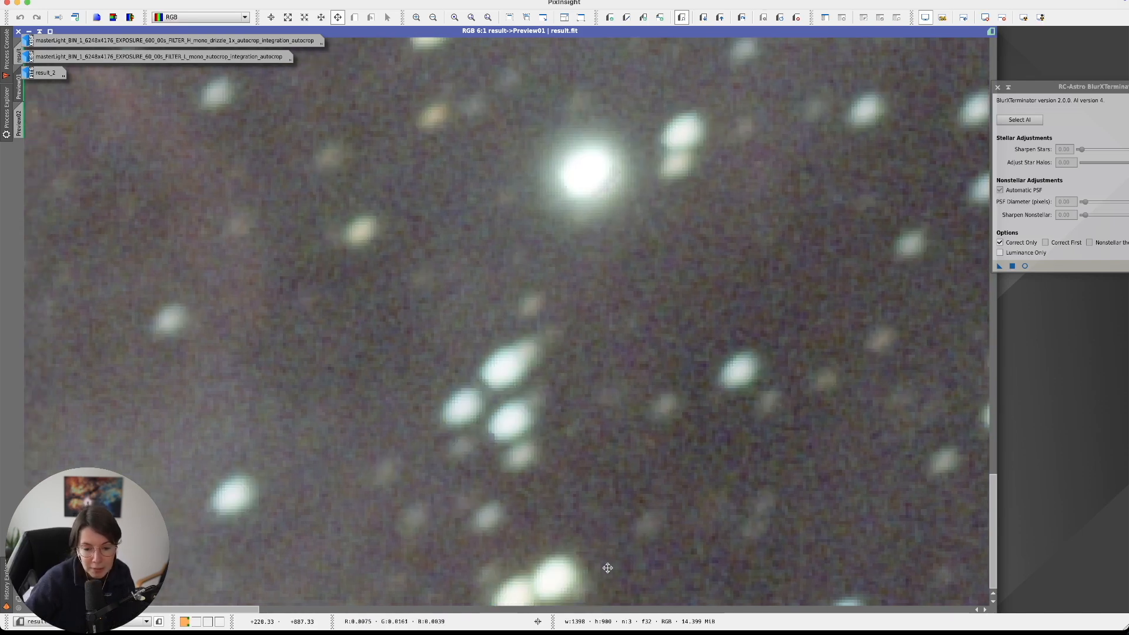
pyautogui.press('super+shift+z')
# Compare the bright stars farther right along the lower part of Preview01 with and without the correction.
pyautogui.hscroll(10, 529, 353)
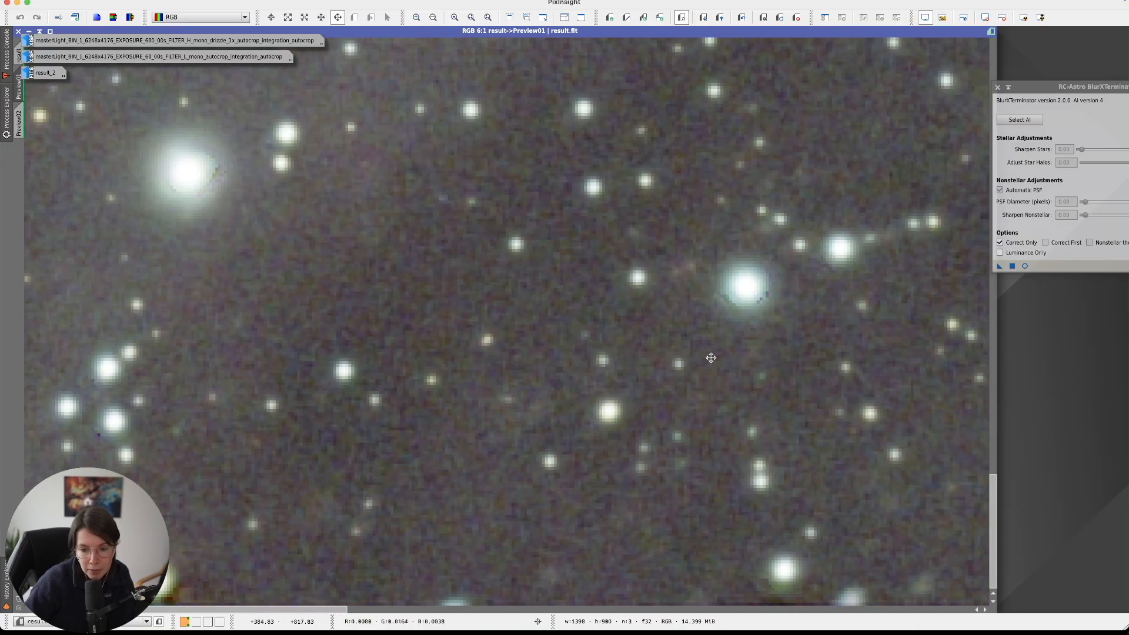
pyautogui.hscroll(5, 711, 357)
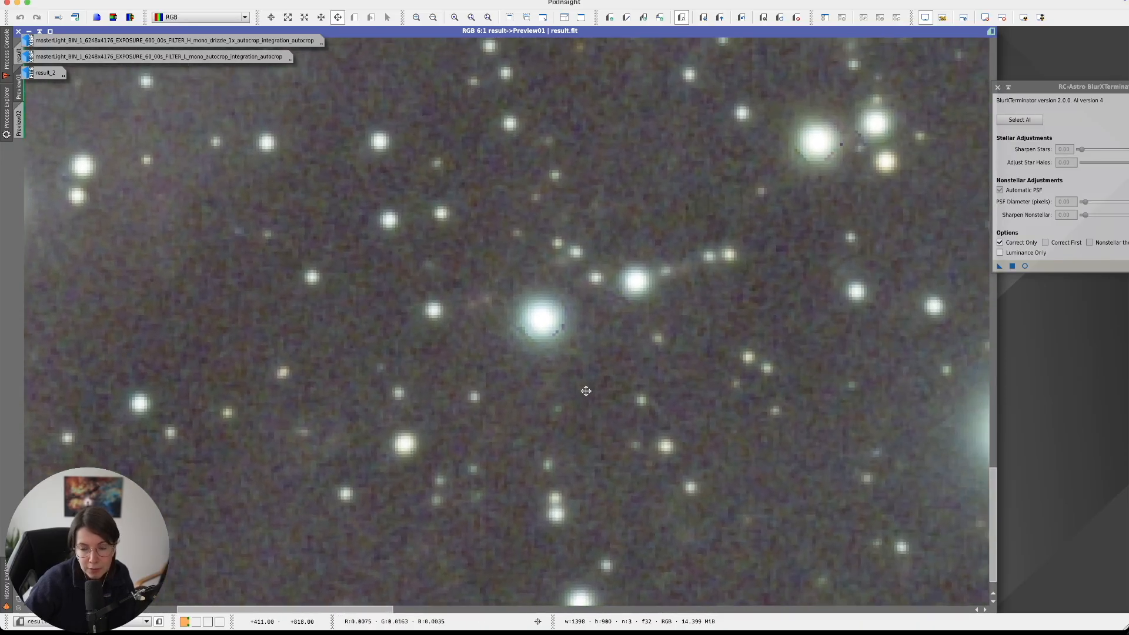
pyautogui.press('super+shift+z')
pyautogui.press('super+shift+z')
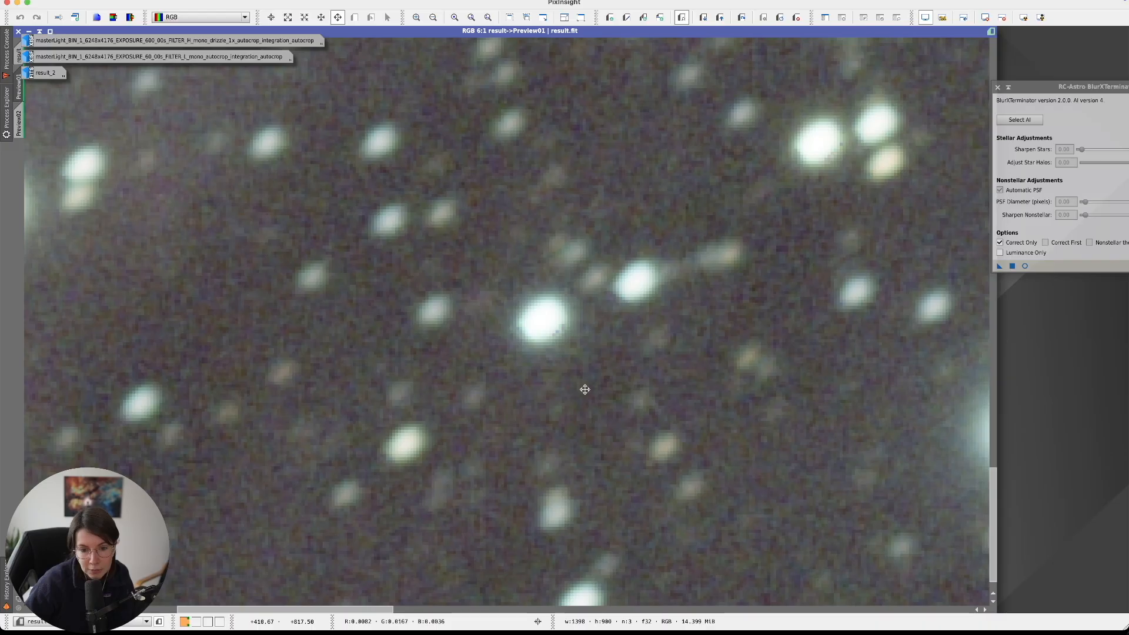
pyautogui.hscroll(12, 391, 333)
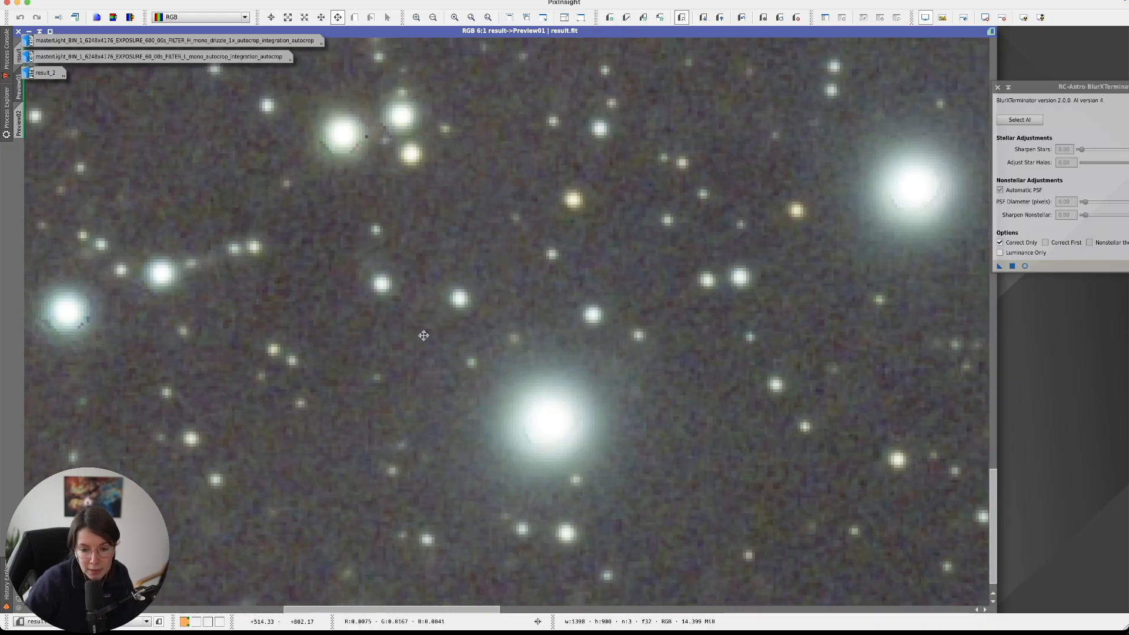
pyautogui.press('super+shift+z')
pyautogui.press('super+shift+z')
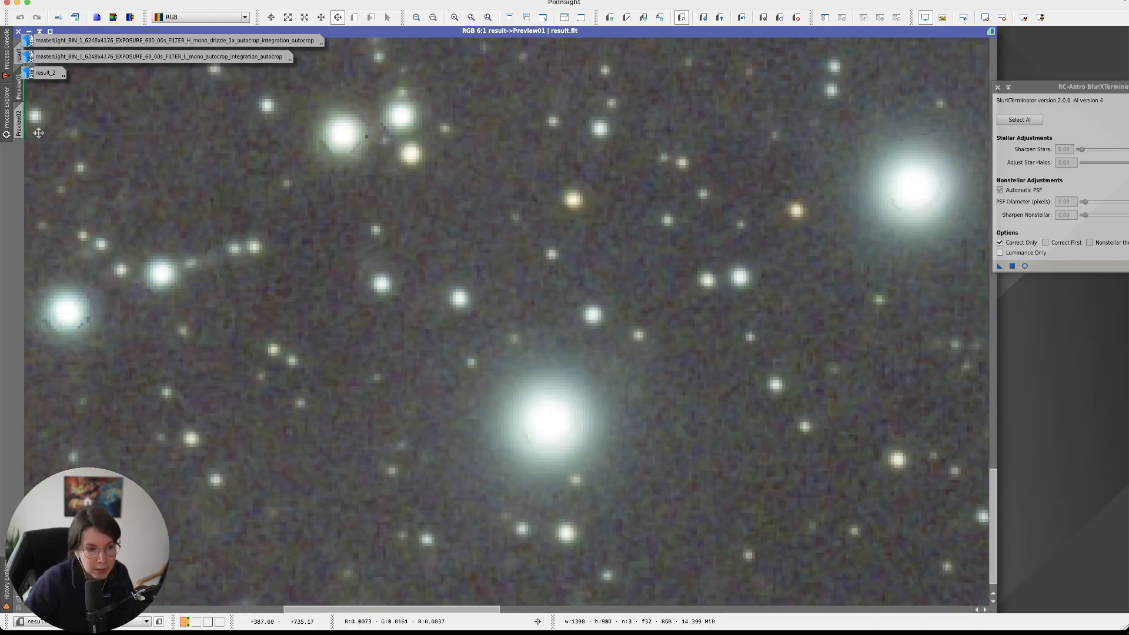
# Open Preview02 of the result image and compare its corner stars at 2:1 before and after the correction.
pyautogui.click(19, 123)
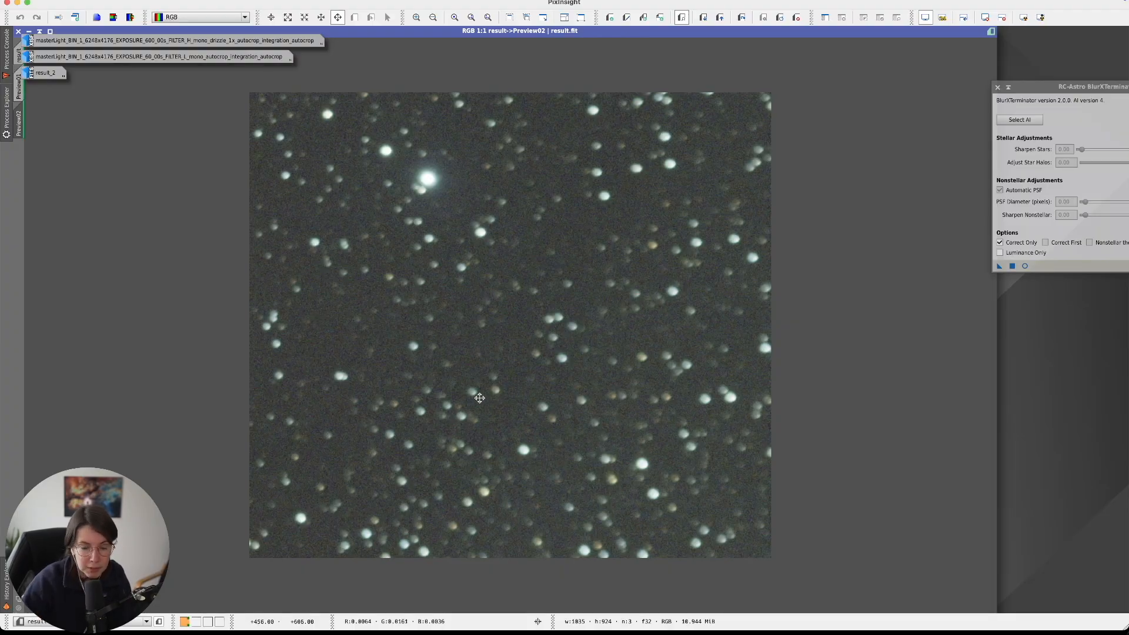
pyautogui.scroll(1, 476, 398)
pyautogui.moveTo(716, 461); pyautogui.dragTo(550, 277)
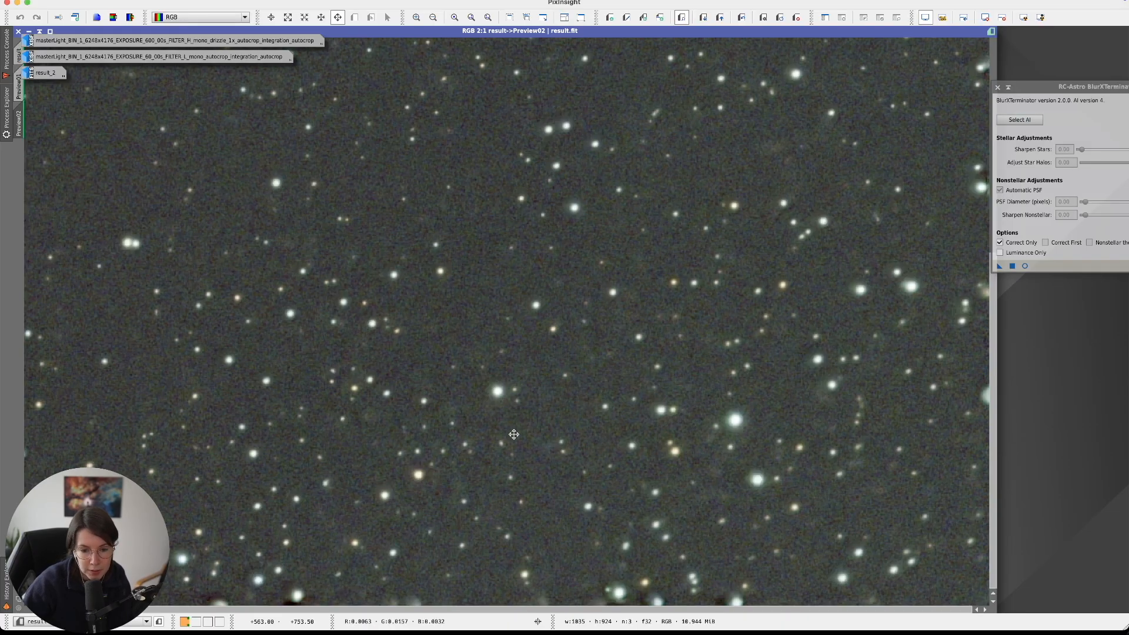
pyautogui.press('super+shift+z')
pyautogui.press('super+shift+z')
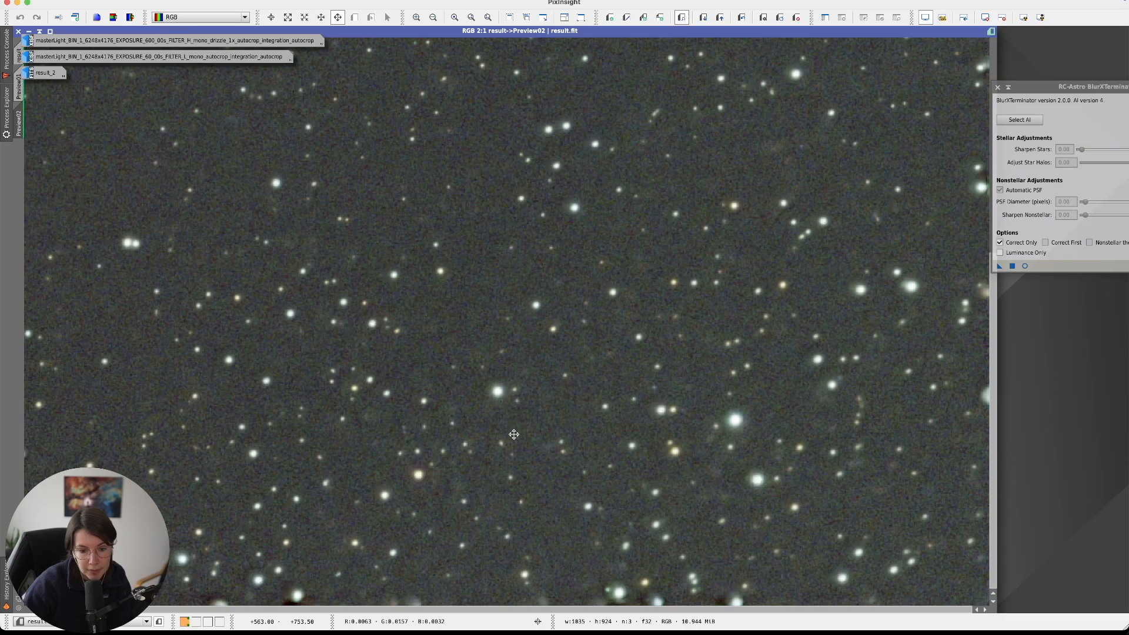
# Compare the star shapes towards the lower edge of Preview02 at up to 4:1, with and without the correction.
pyautogui.scroll(1, 645, 481)
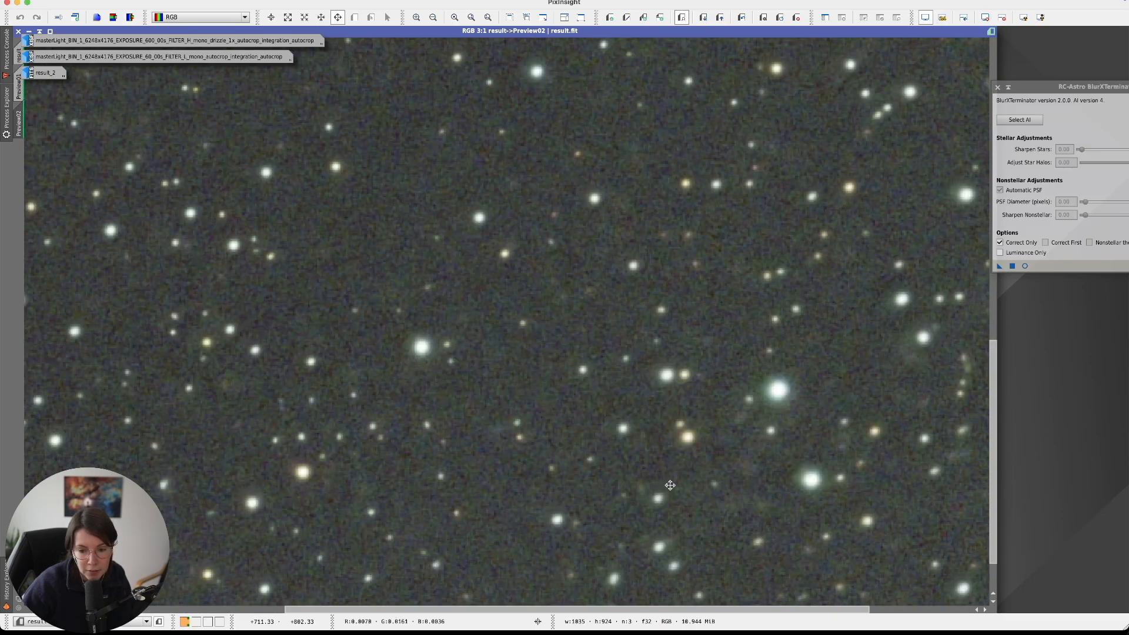
pyautogui.scroll(1, 670, 485)
pyautogui.press('super+shift+z')
pyautogui.press('super+shift+z')
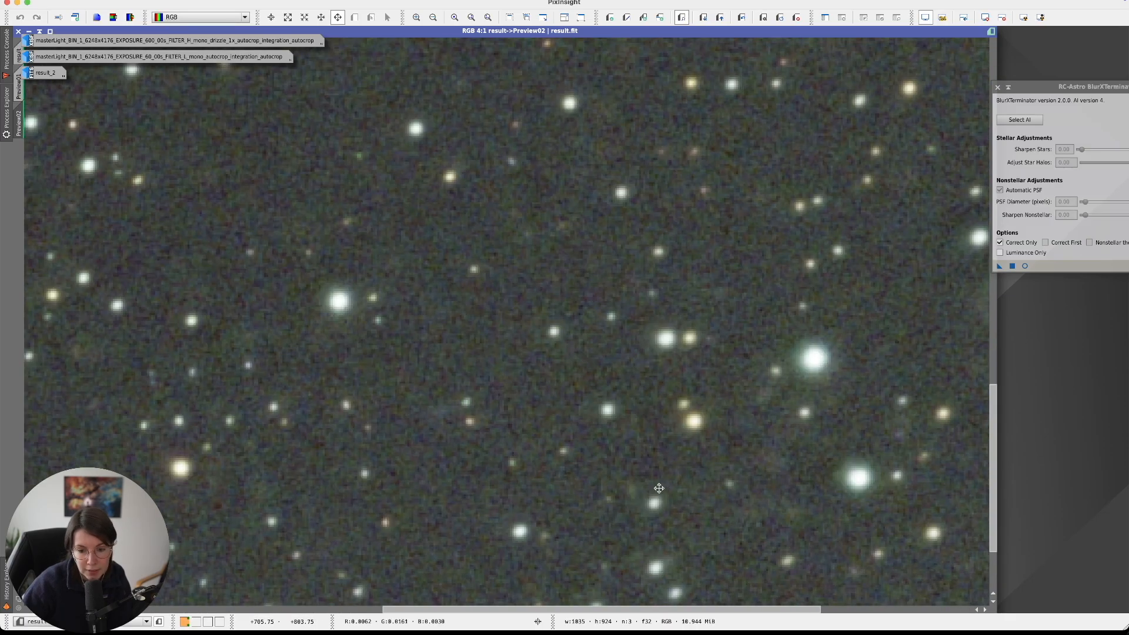
pyautogui.moveTo(313, 474); pyautogui.dragTo(485, 251)
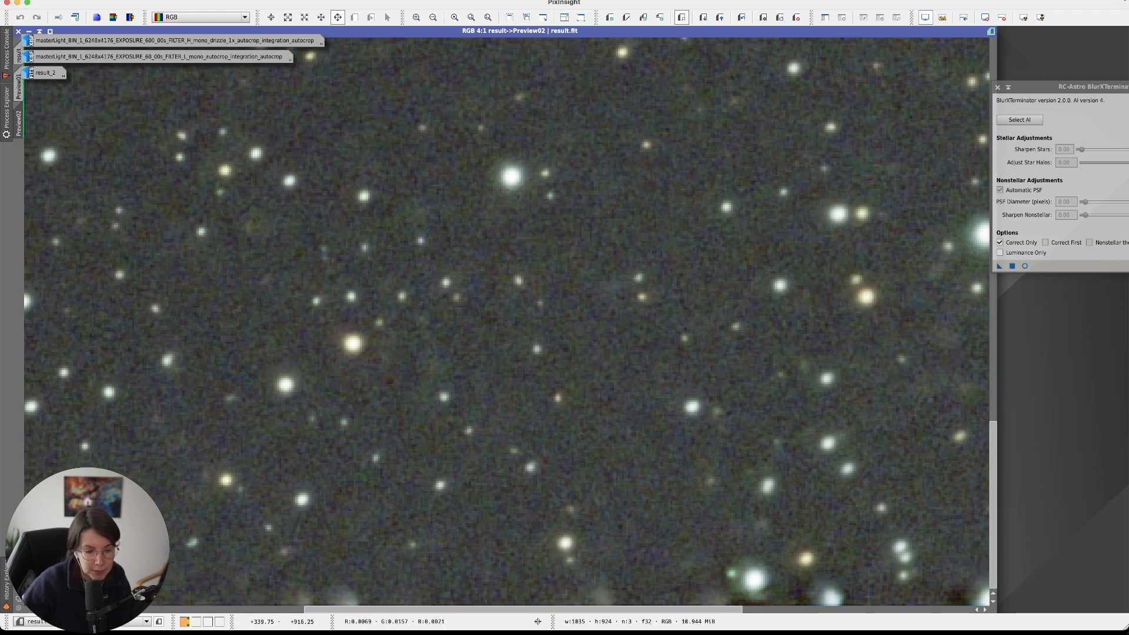
pyautogui.press('super+shift+z')
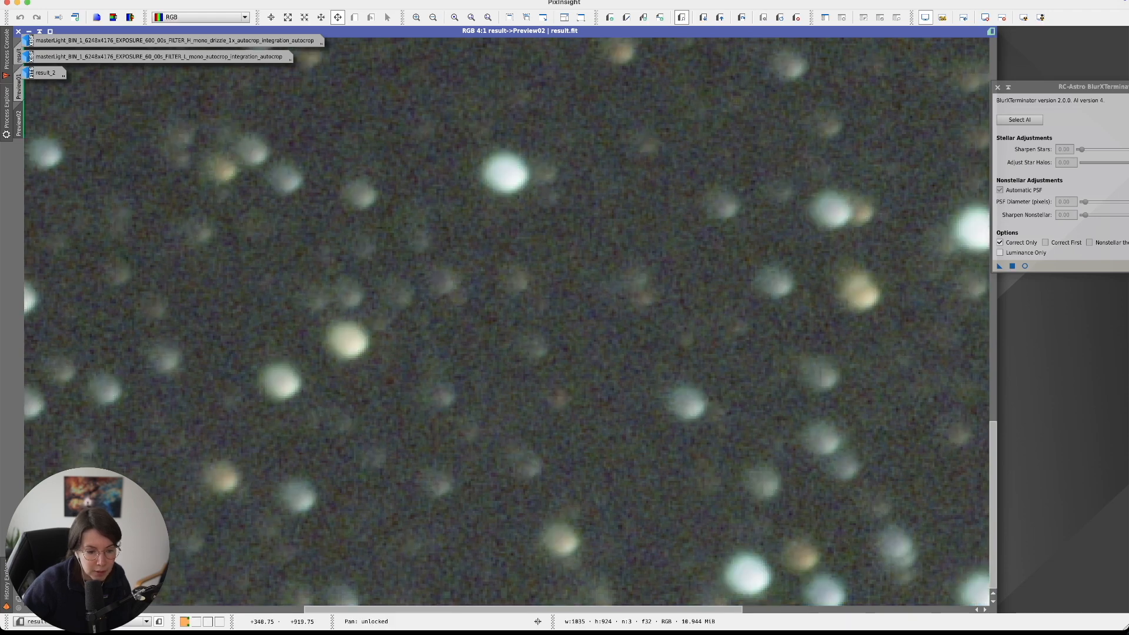
pyautogui.moveTo(84, 599); pyautogui.dragTo(101, 578)
pyautogui.press('super+shift+z')
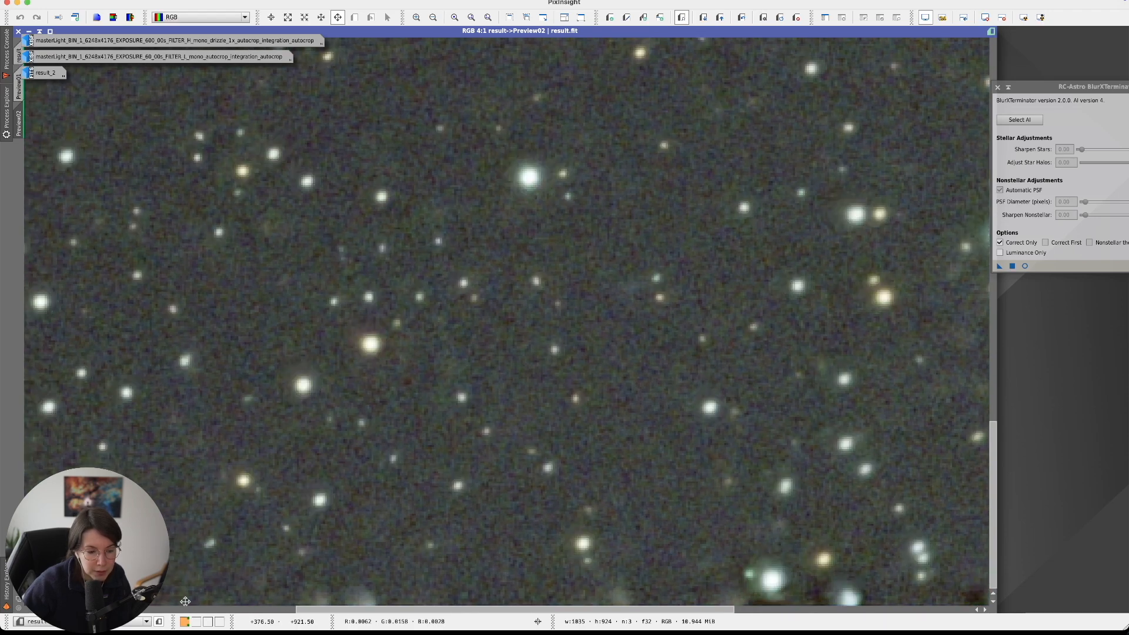
# Compare the stars in the lower-right corner of Preview02 at 4:1 before and after the correction.
pyautogui.moveTo(775, 567); pyautogui.dragTo(607, 566)
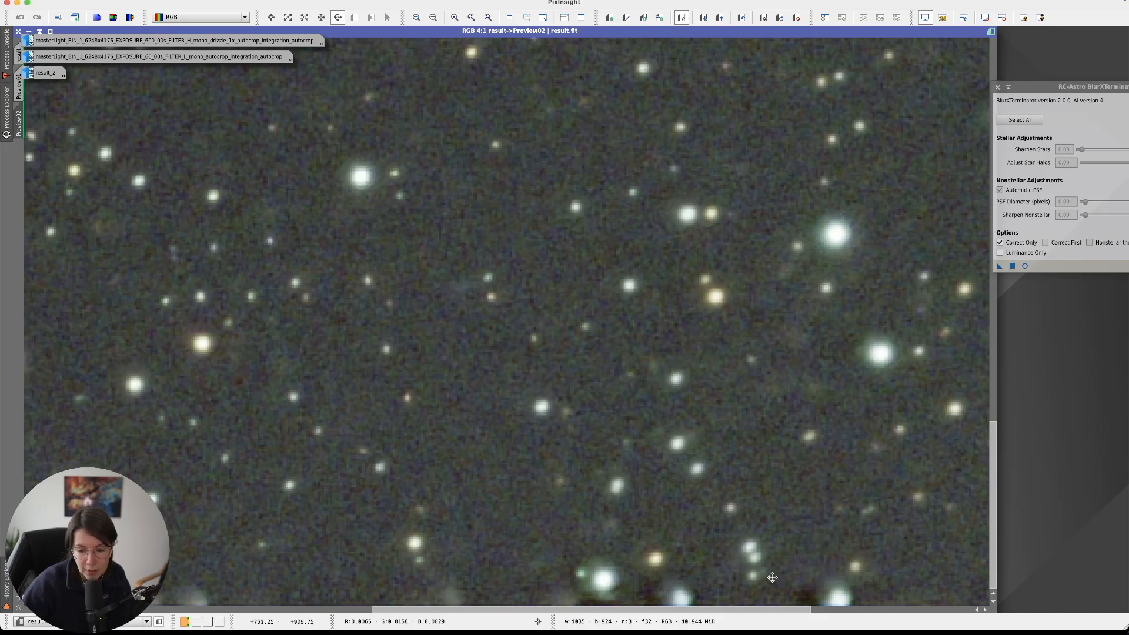
pyautogui.press('super+z')
pyautogui.press('super+shift+z')
pyautogui.moveTo(812, 591); pyautogui.dragTo(391, 484)
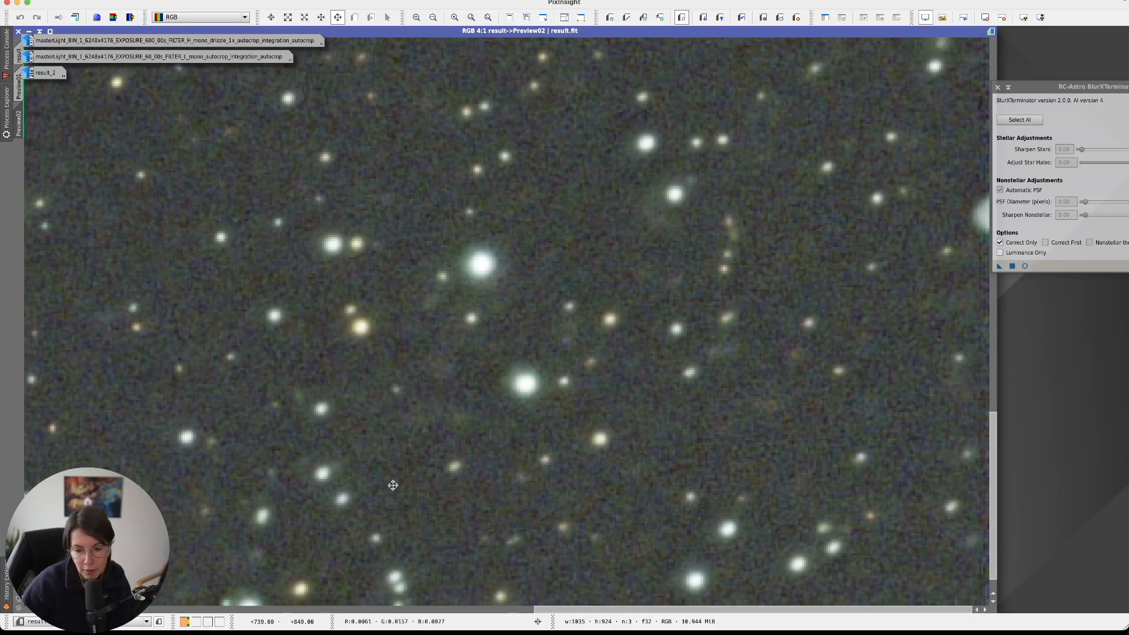
pyautogui.press('super+z')
pyautogui.press('super+shift+z')
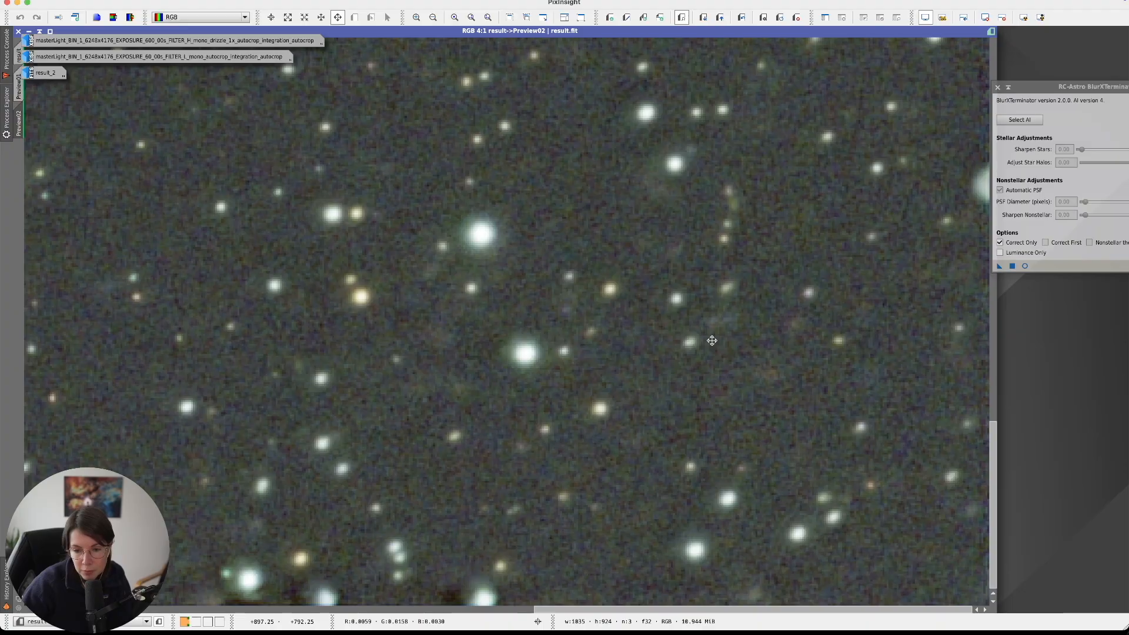
# Compare the whole of Preview02 at 1:1 with and without the BlurXTerminator correction.
pyautogui.scroll(-1, 592, 426)
pyautogui.scroll(-1, 595, 400)
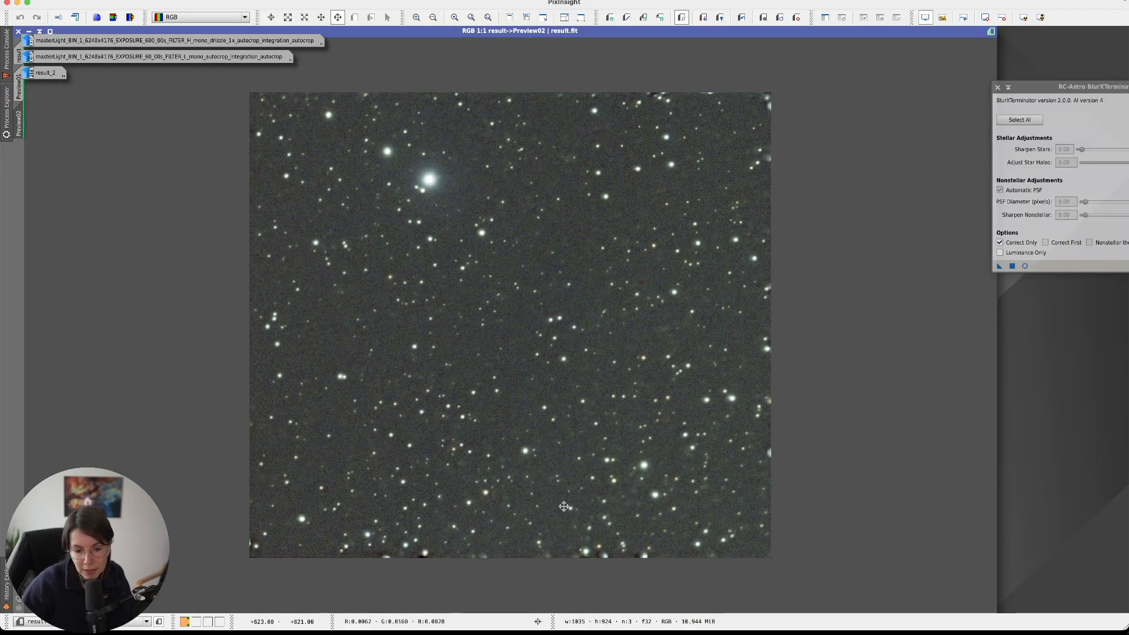
pyautogui.press('super+z')
pyautogui.press('super+shift+z')
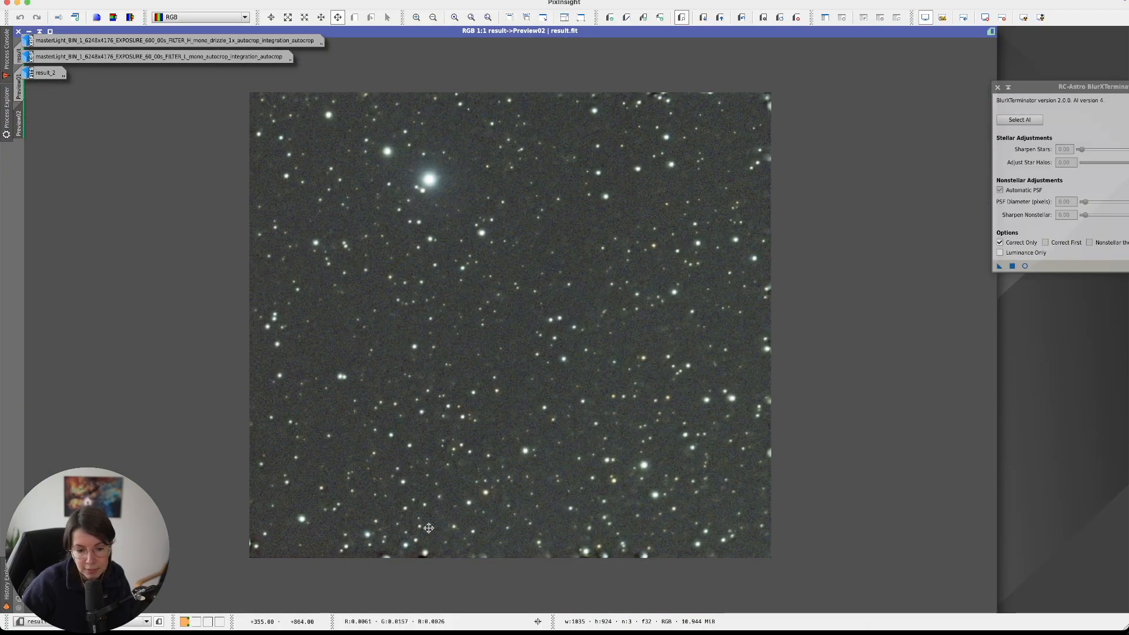
pyautogui.scroll(1, 486, 306)
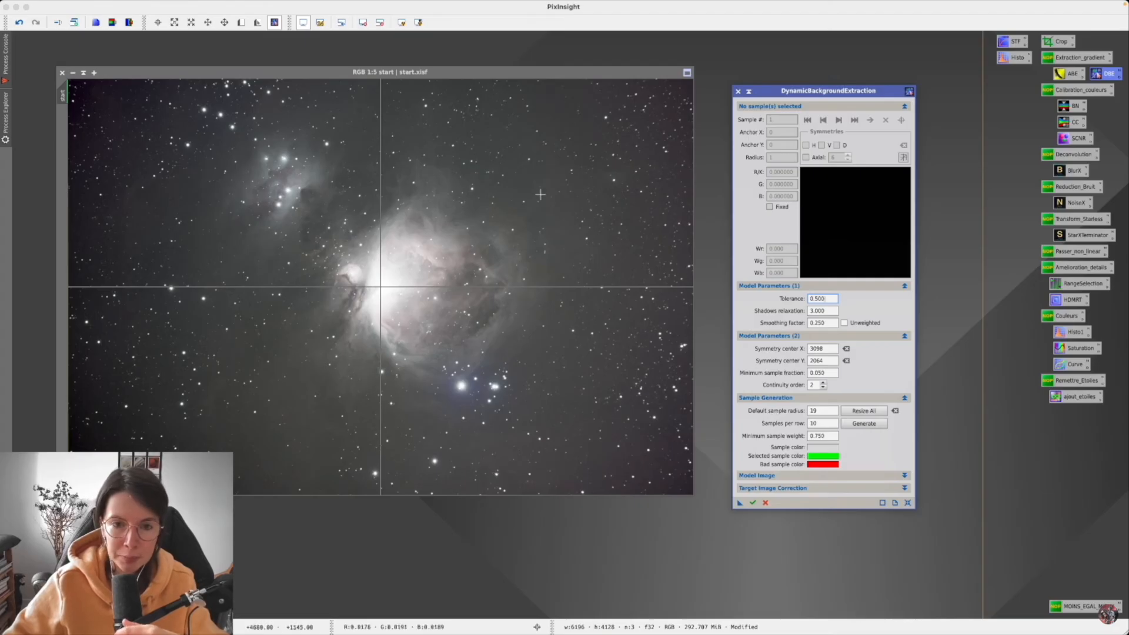
# Place a trial DynamicBackgroundExtraction sample near the upper edge of the start image, right of centre, and delete it.
pyautogui.click(542, 112)
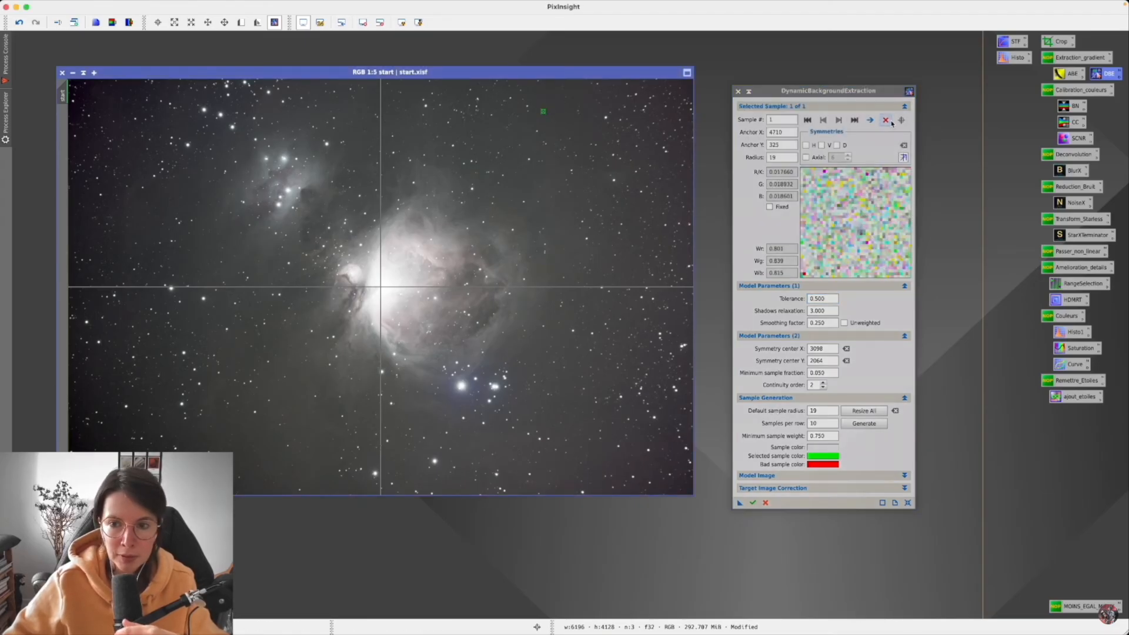
pyautogui.click(895, 364)
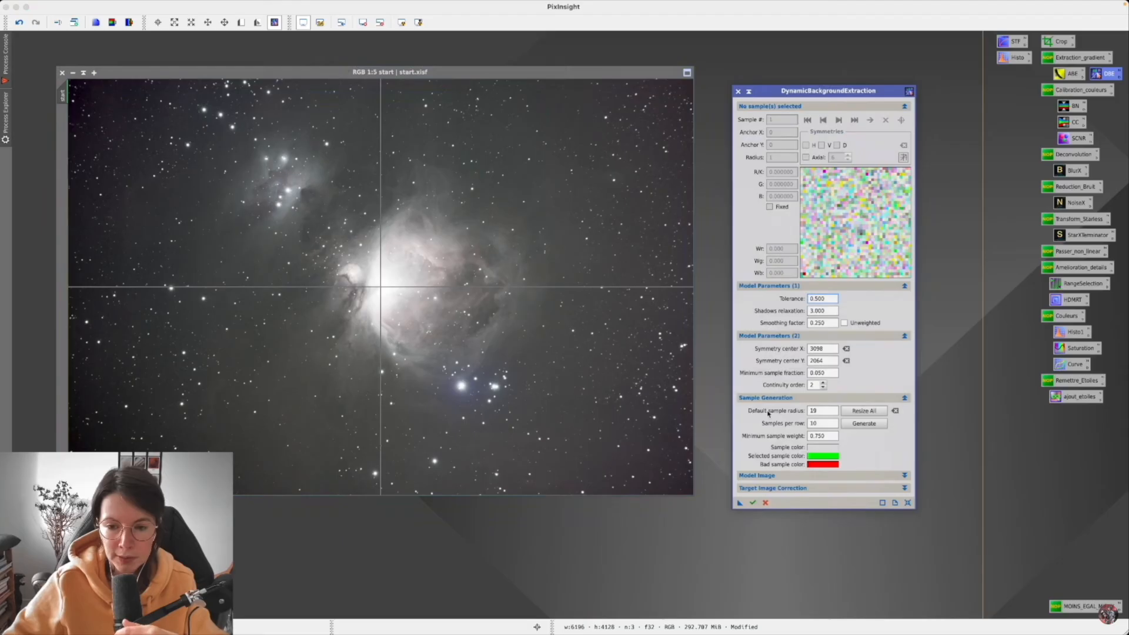